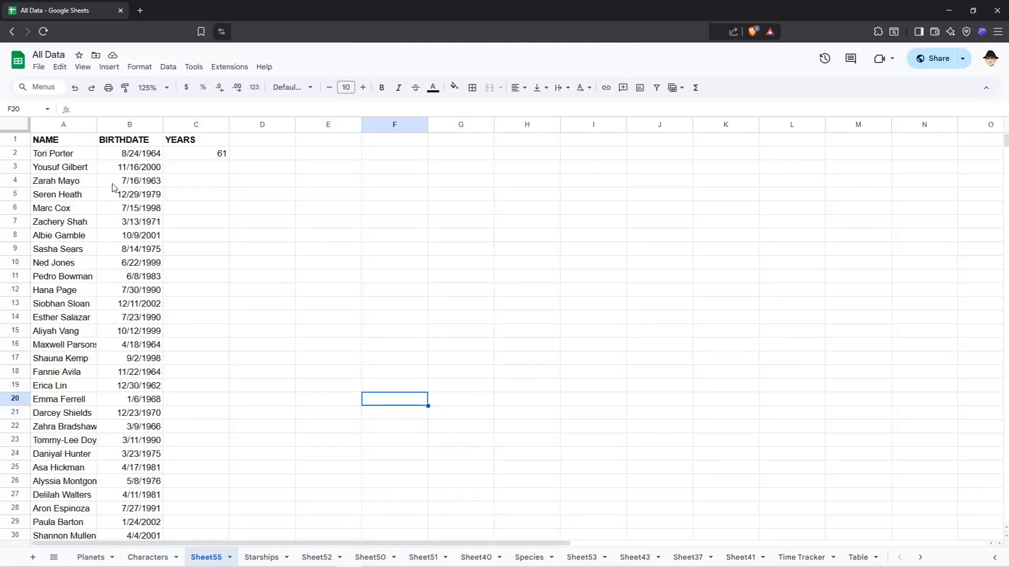
# Step: Review the extent of the NAME and BIRTHDATE columns and examine the arguments of the DATEDIF formula in C2
pyautogui.click(66, 157)
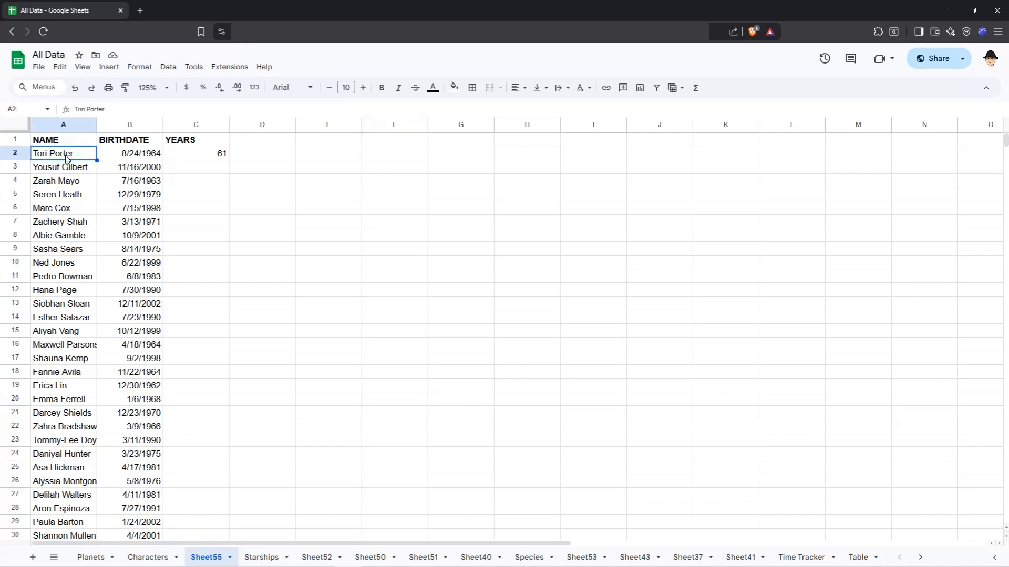
pyautogui.hotkey('ctrl', 'Down')
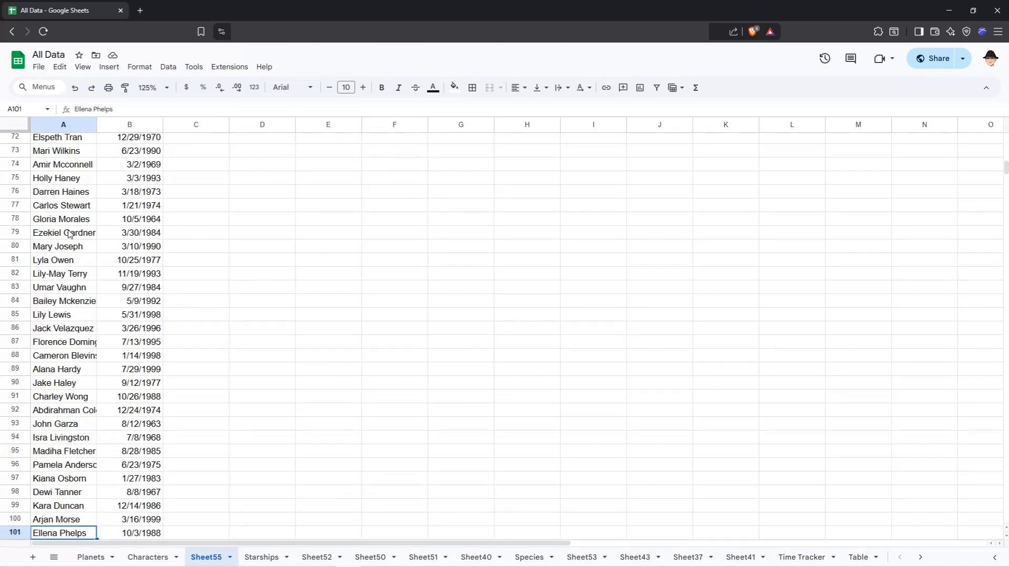
pyautogui.hotkey('ctrl', 'Up')
pyautogui.press('Right')
pyautogui.press('Down')
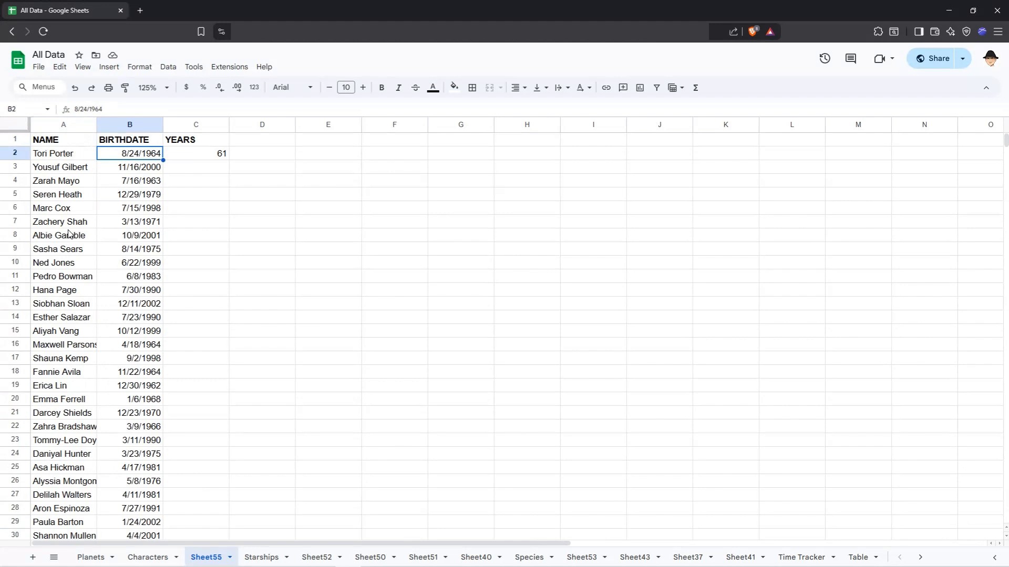
pyautogui.doubleClick(206, 157)
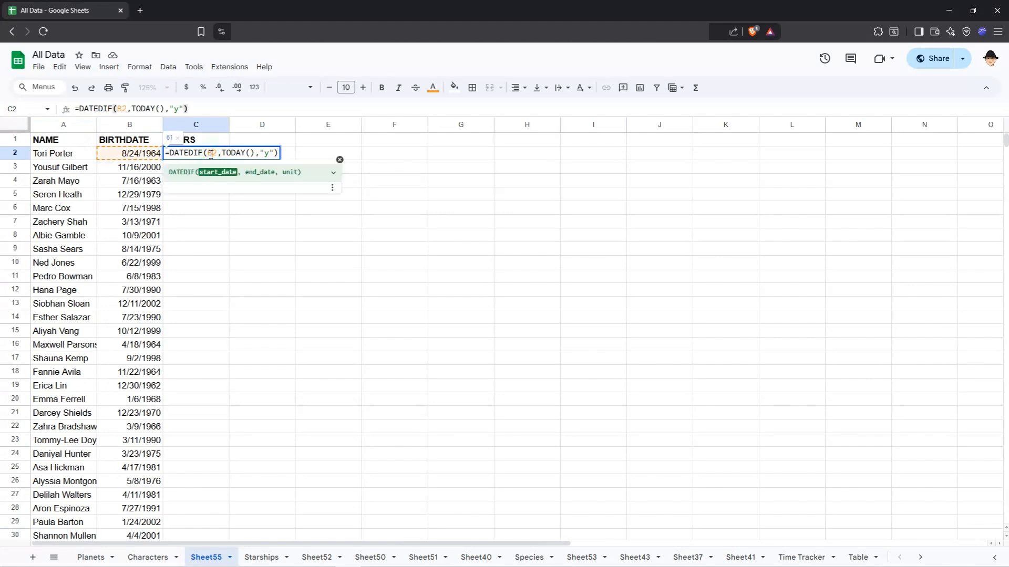
pyautogui.click(231, 153)
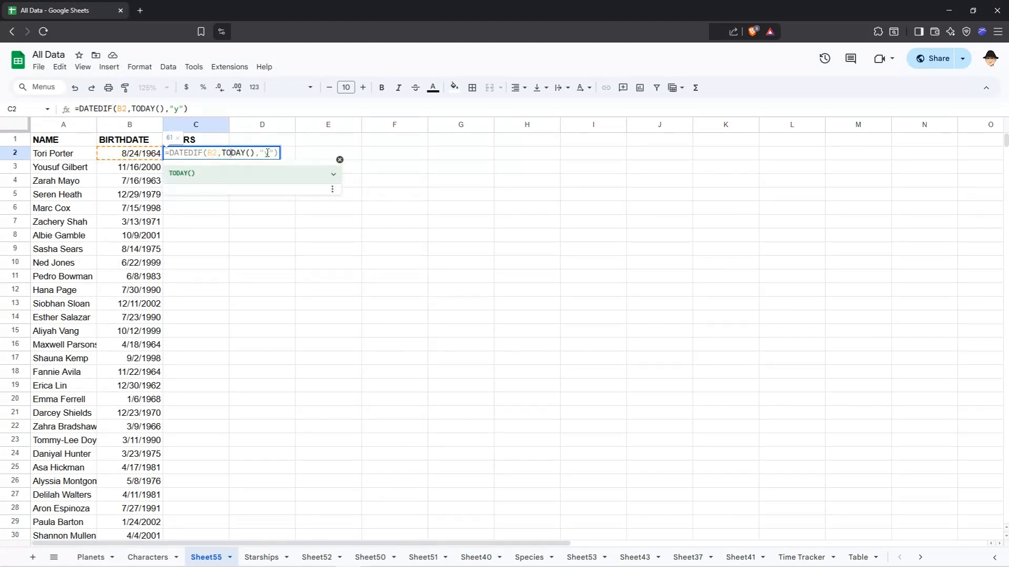
pyautogui.click(266, 153)
pyautogui.press('Escape')
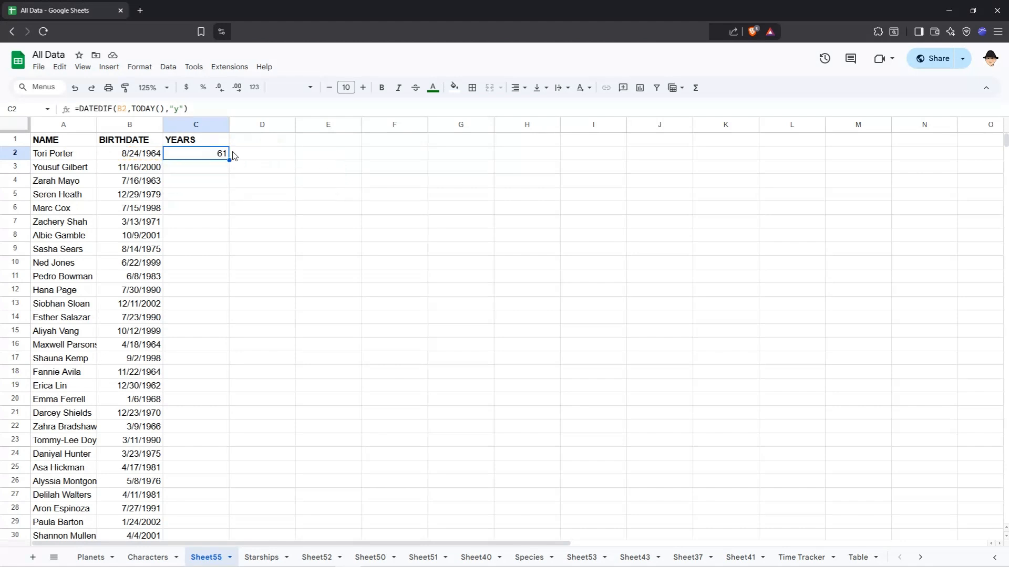
# Step: Fill the C2 DATEDIF formula down the YEARS column, inspect the copied formulas, and undo the fill
pyautogui.click(136, 157)
pyautogui.click(182, 158)
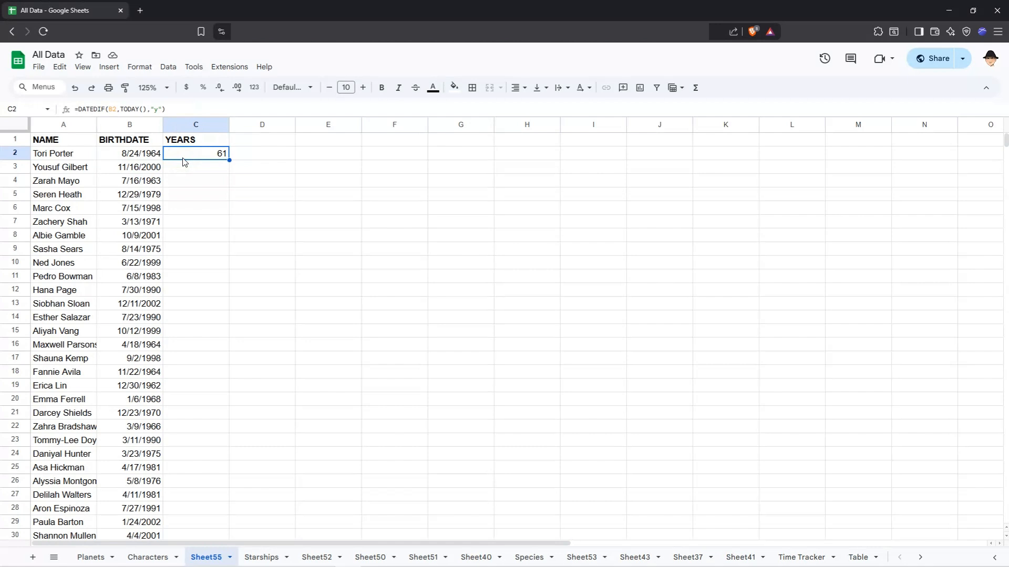
pyautogui.doubleClick(230, 160)
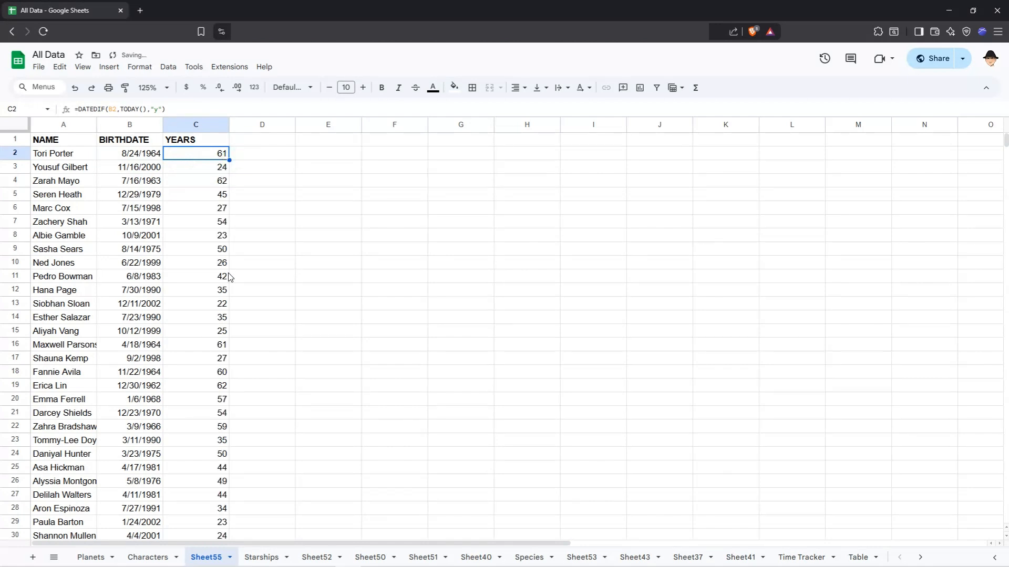
pyautogui.press('Down')
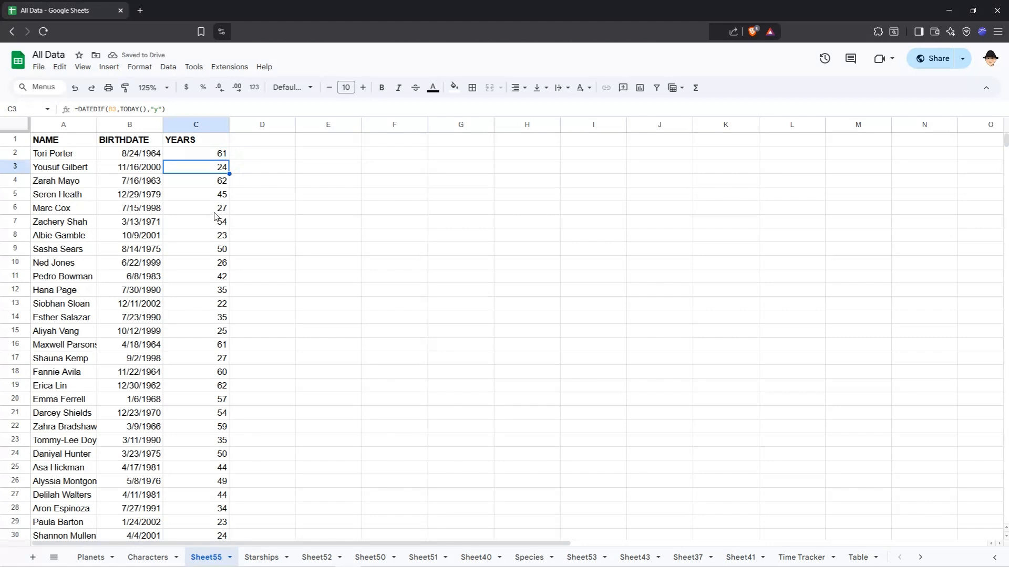
pyautogui.press('Down')
pyautogui.press('Down')
pyautogui.press('Down')
pyautogui.press('Down')
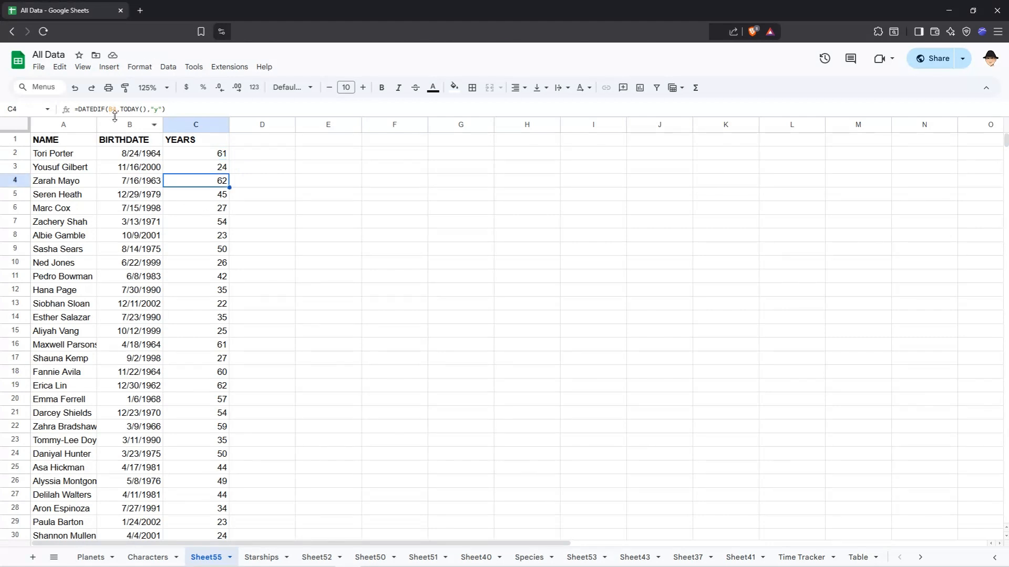
pyautogui.press('Down')
pyautogui.press('Down')
pyautogui.press('Down')
pyautogui.press('Down')
pyautogui.press('Down')
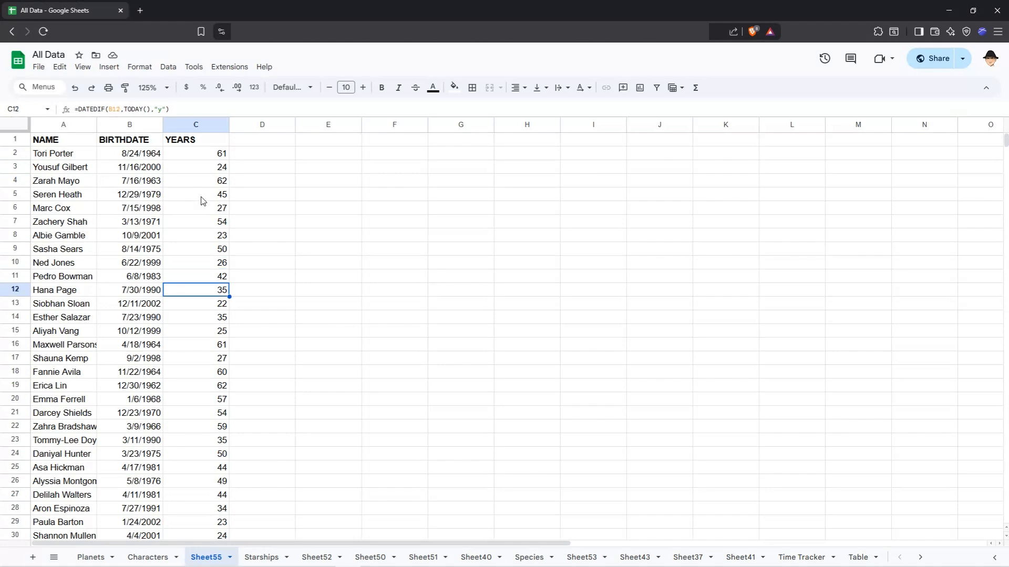
pyautogui.hotkey('ctrl', 'z')
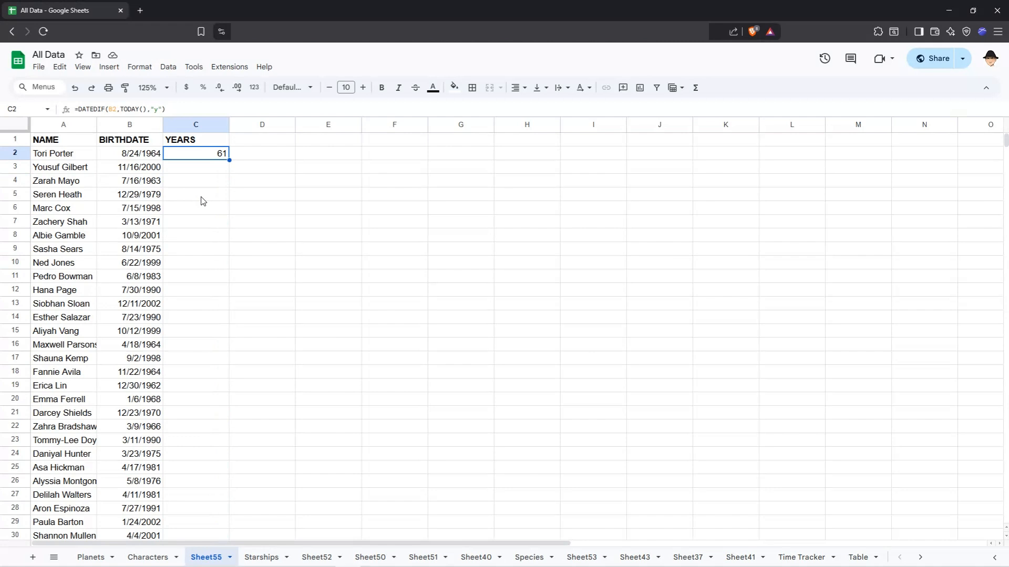
# Step: Change the C2 formula to =MAP(B2:B,LAMBDA(birthdate,DATEDIF(birthdate,TODAY(),"y")))
pyautogui.press('F2')
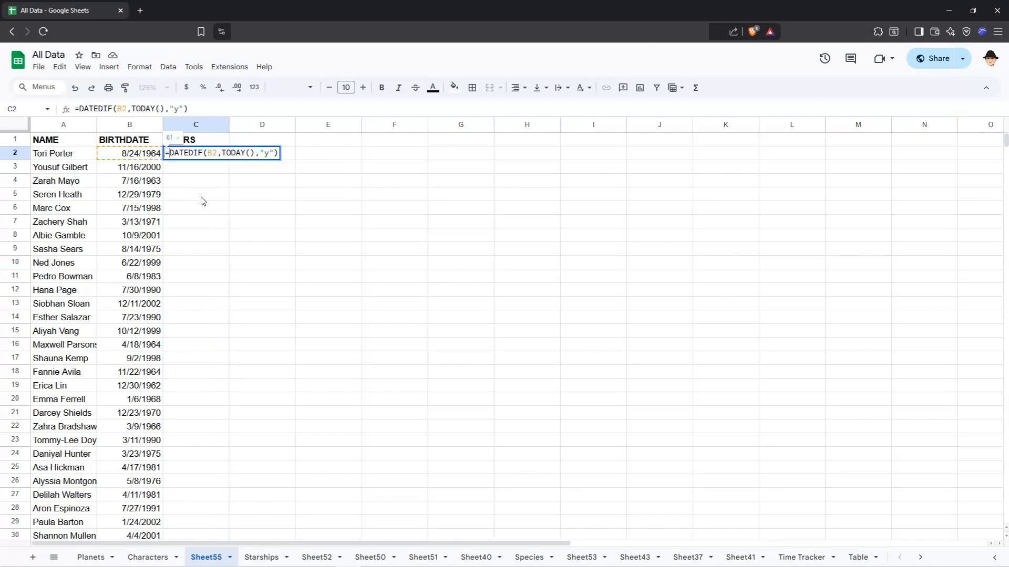
pyautogui.write('MAP(')
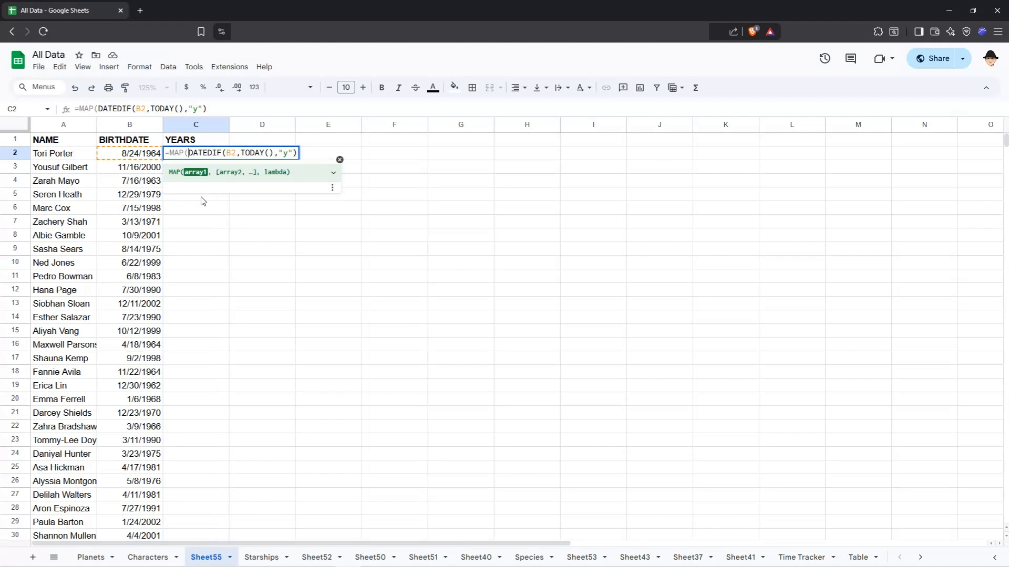
pyautogui.write('B2:B,')
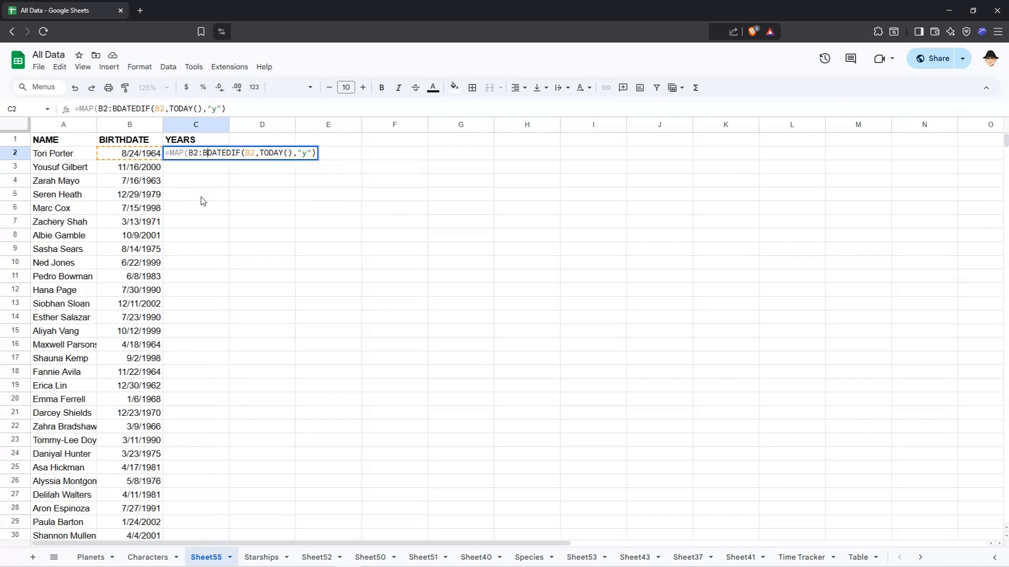
pyautogui.write('LAMBDA(')
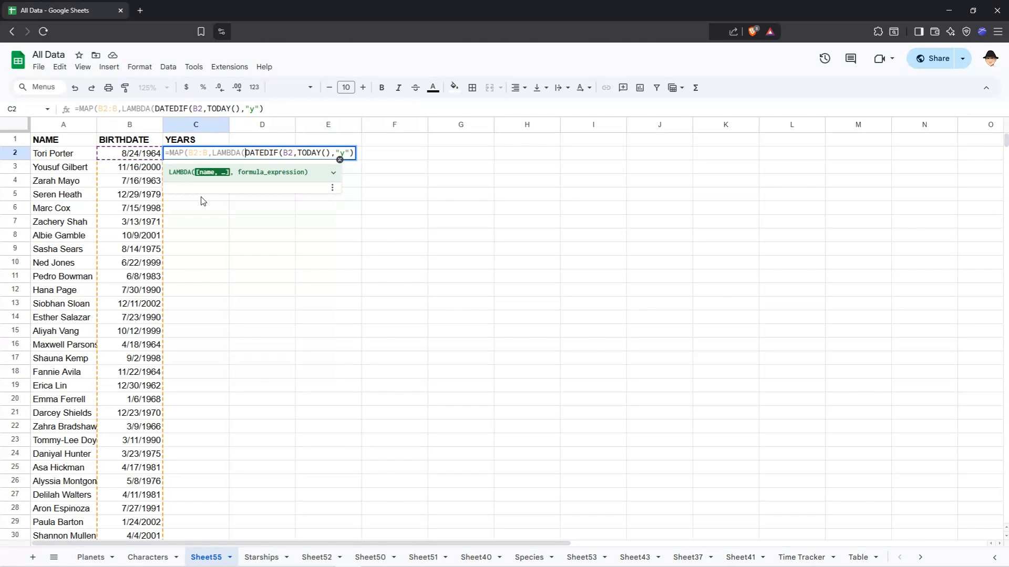
pyautogui.write('birthdate,')
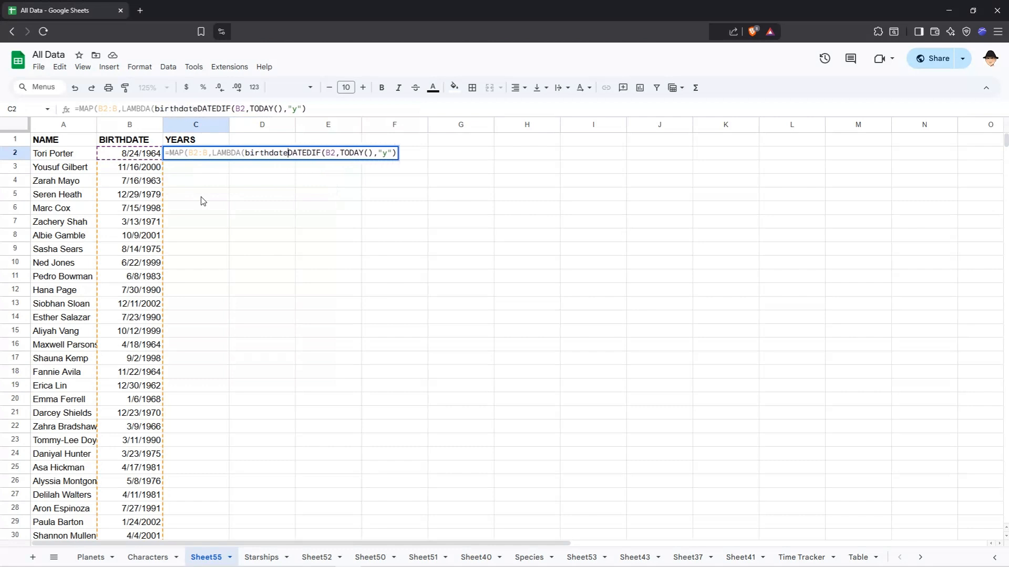
pyautogui.doubleClick(329, 153)
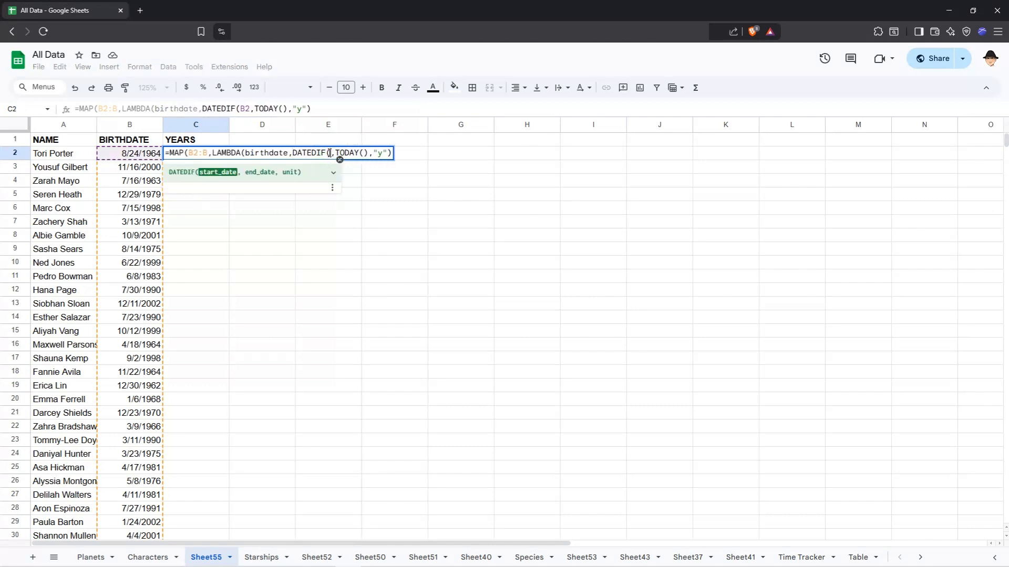
pyautogui.write('birthdate')
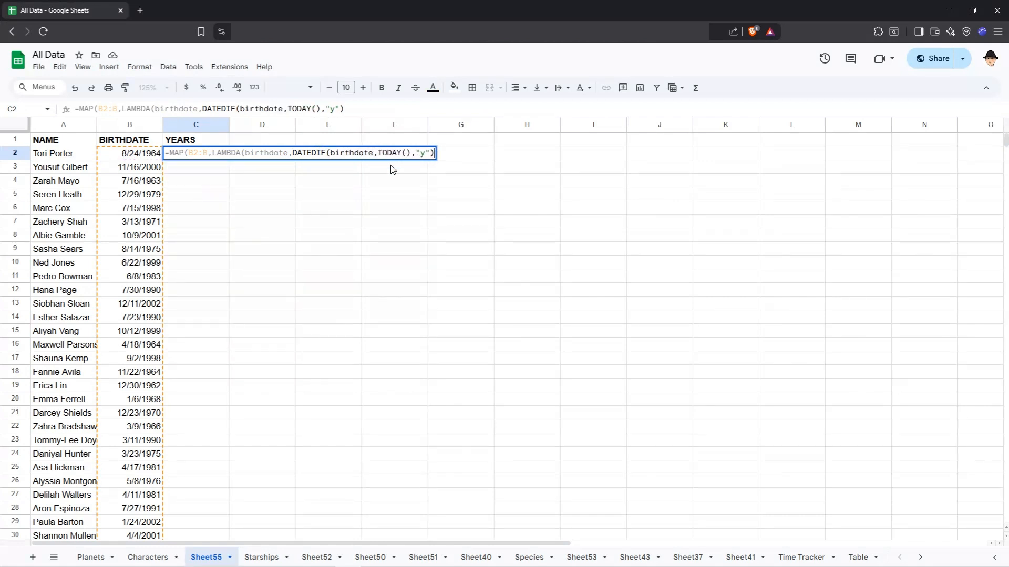
pyautogui.press('Return')
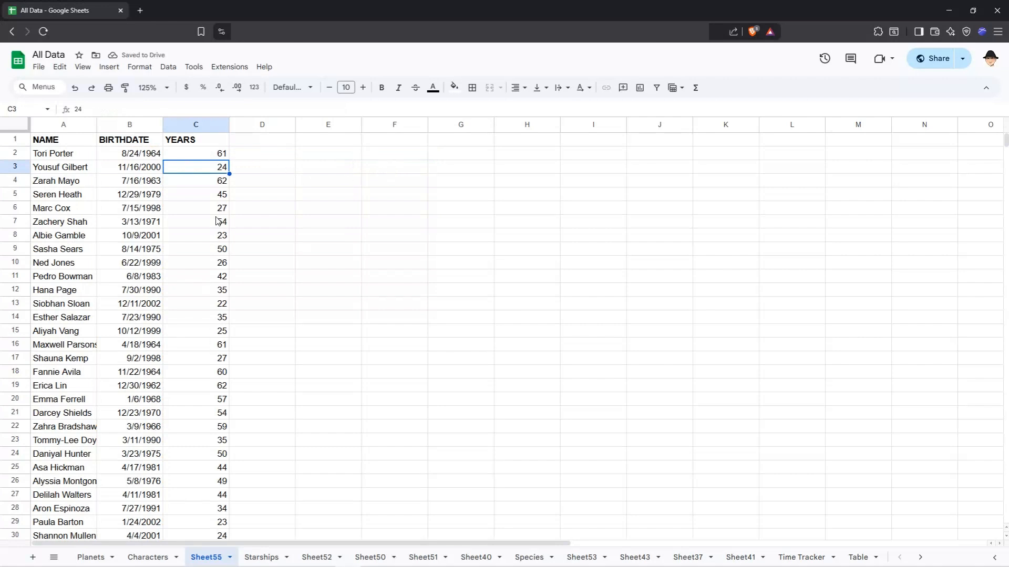
# Step: Examine the array, parameter name and formula expression in C2's MAP formula, leaving it unmodified
pyautogui.doubleClick(218, 153)
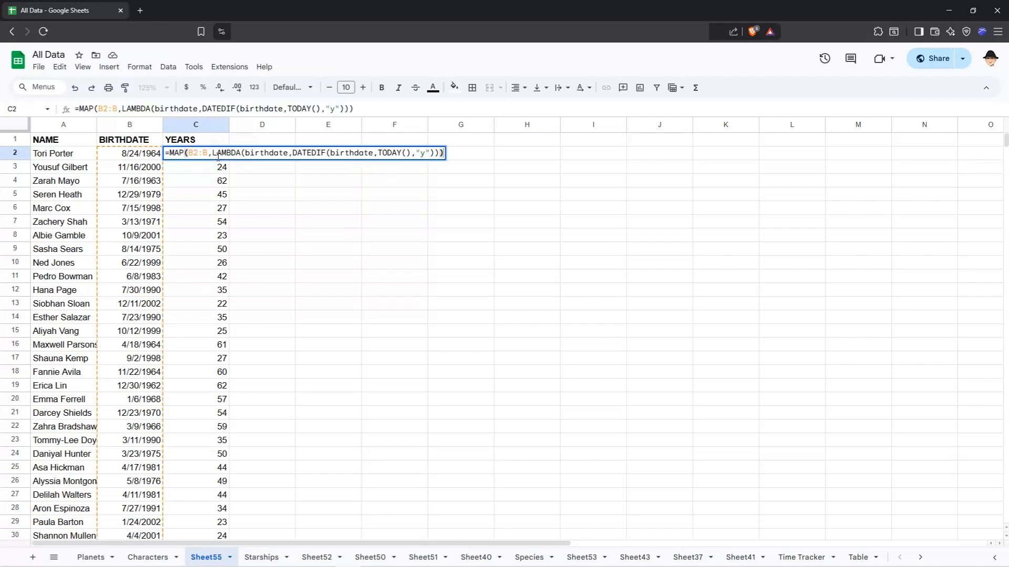
pyautogui.click(207, 154)
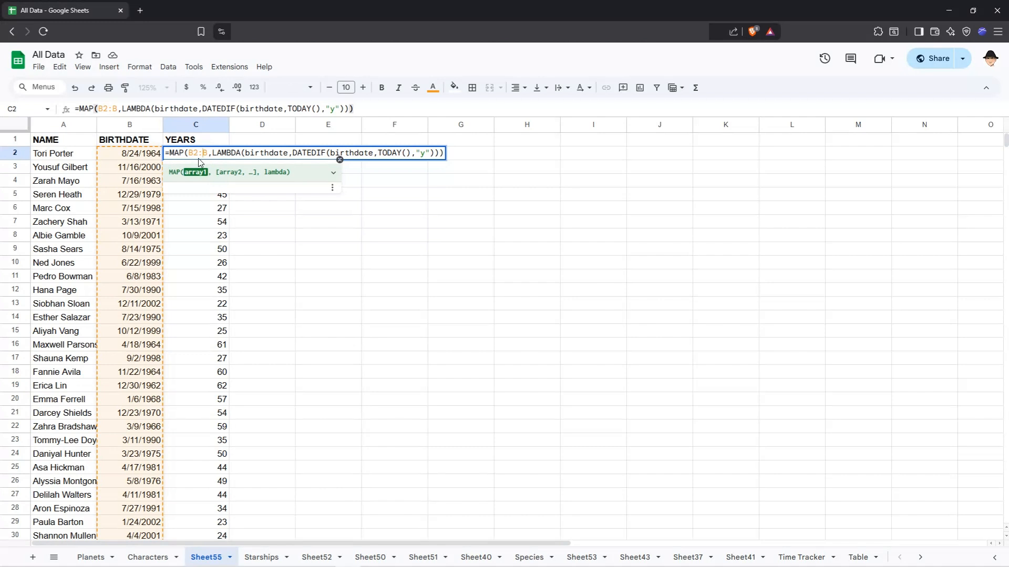
pyautogui.click(259, 152)
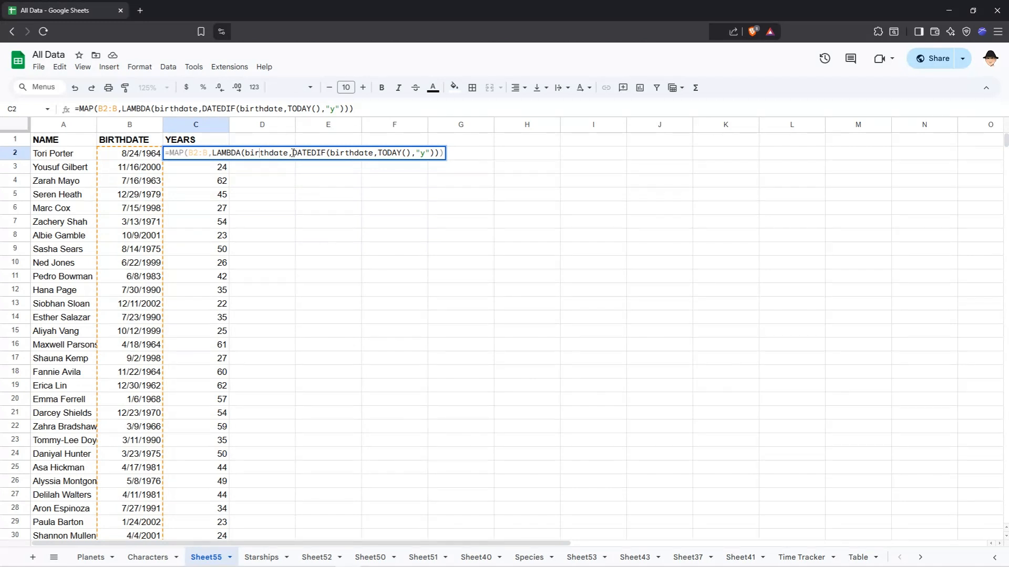
pyautogui.moveTo(293, 154); pyautogui.dragTo(435, 157)
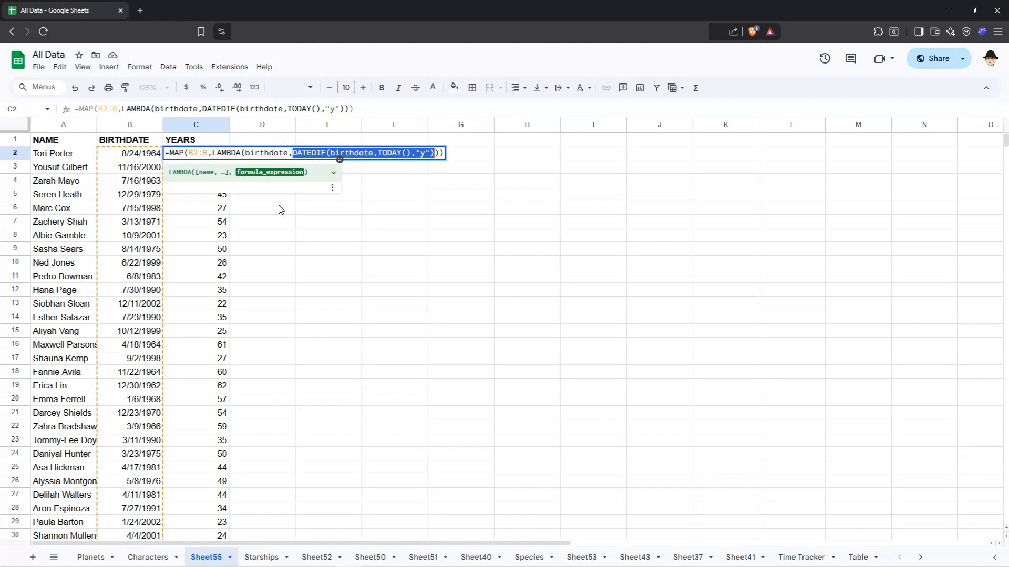
pyautogui.click(221, 219)
# Step: Inspect the YEARS results in the rows below the last birthdate
pyautogui.press('Left')
pyautogui.hotkey('ctrl', 'Down')
pyautogui.scroll(-5, 227, 262)
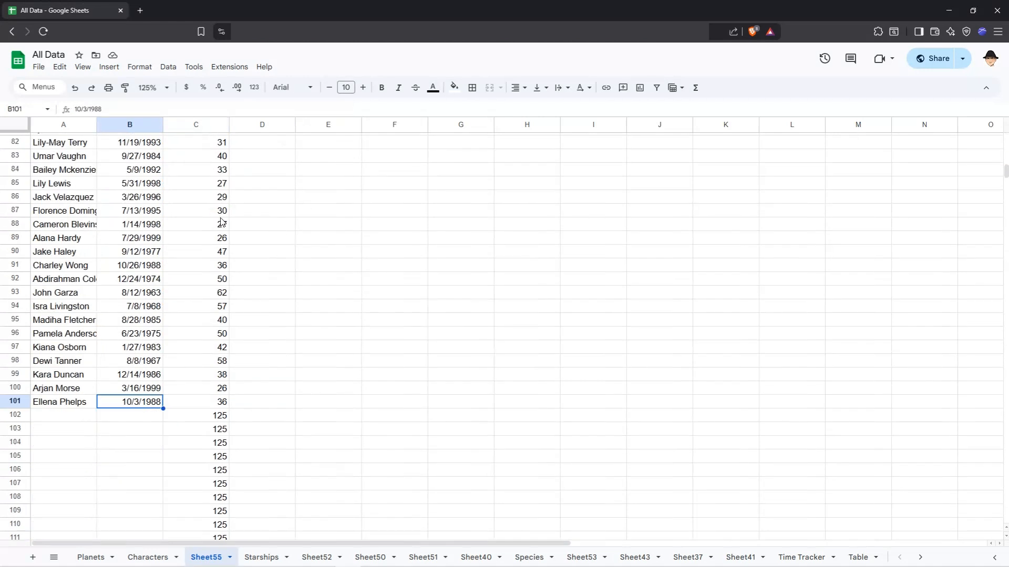
pyautogui.click(213, 391)
pyautogui.scroll(-4, 213, 389)
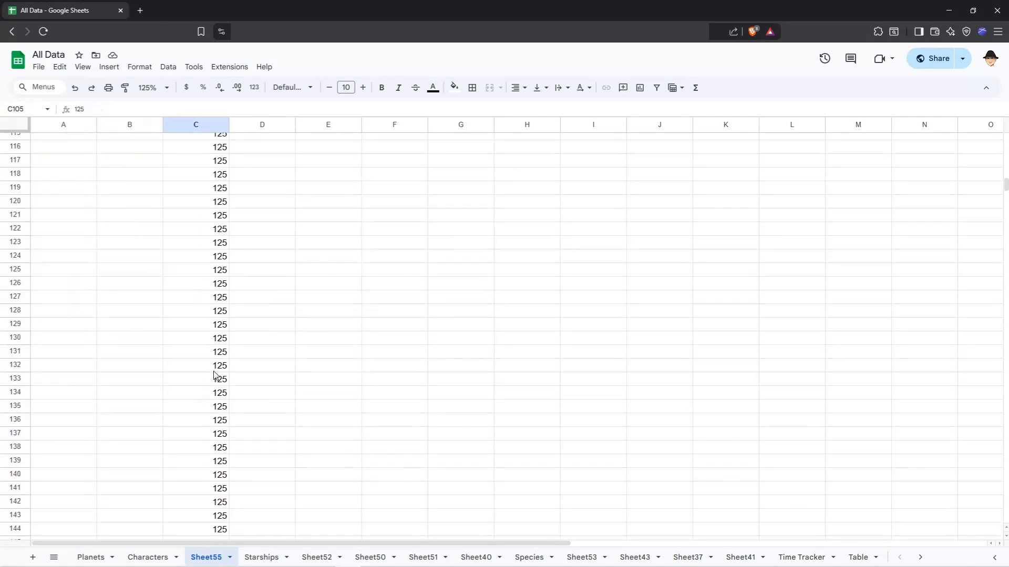
pyautogui.scroll(5, 213, 328)
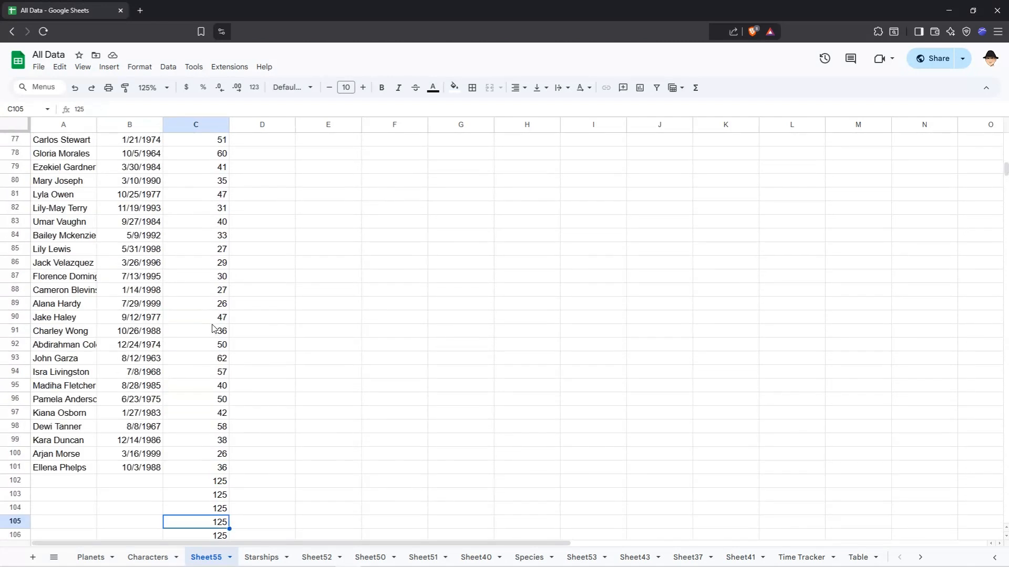
# Step: Wrap the DATEDIF in C2's MAP formula with IF(LEN(birthdate),…,"") so that rows without a birthdate return blank
pyautogui.hotkey('ctrl', 'Up')
pyautogui.press('Down')
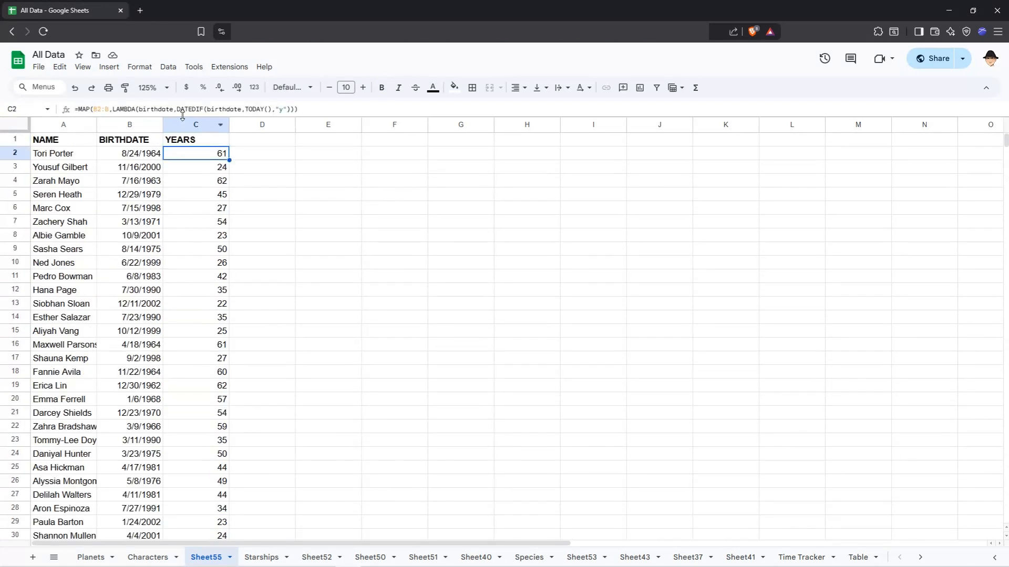
pyautogui.click(181, 110)
pyautogui.press('Escape')
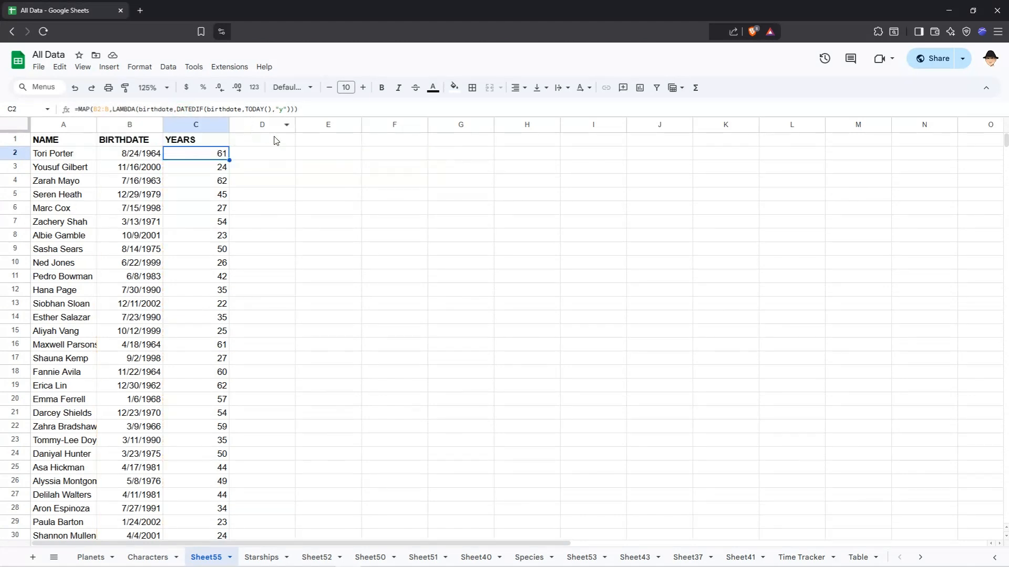
pyautogui.press('Return')
pyautogui.click(293, 152)
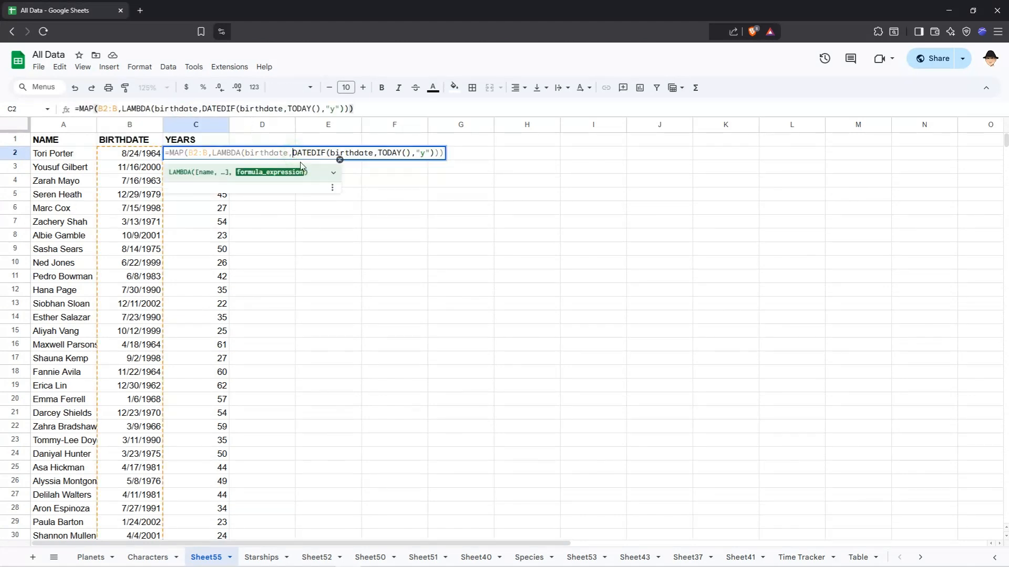
pyautogui.write('IF(LEN(')
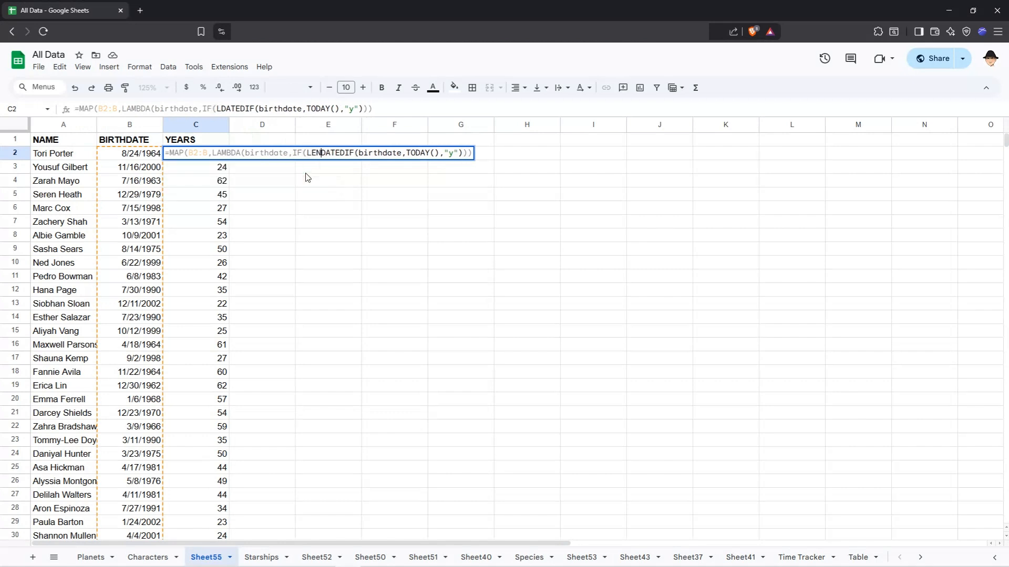
pyautogui.write('birthdate')
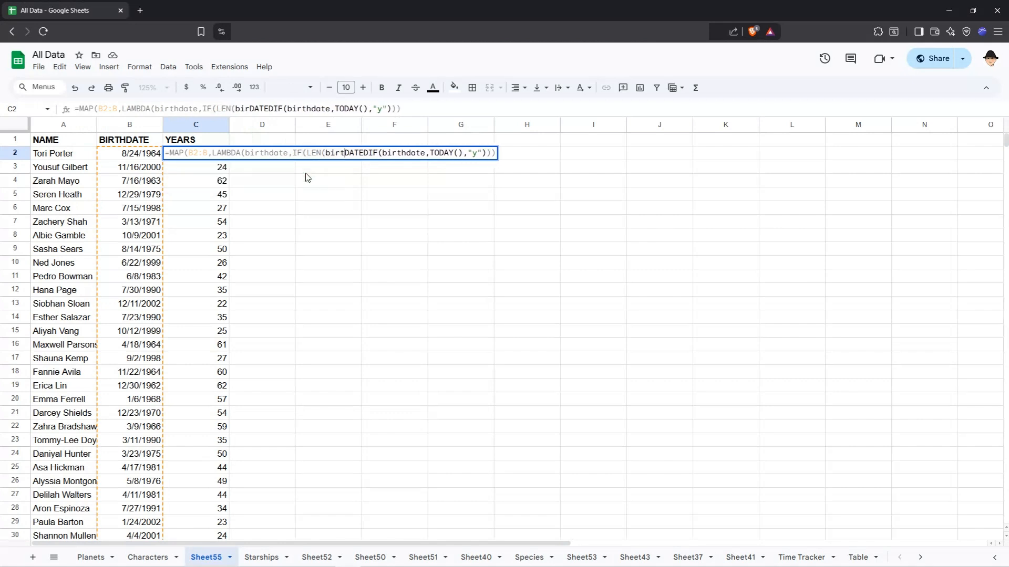
pyautogui.write('),')
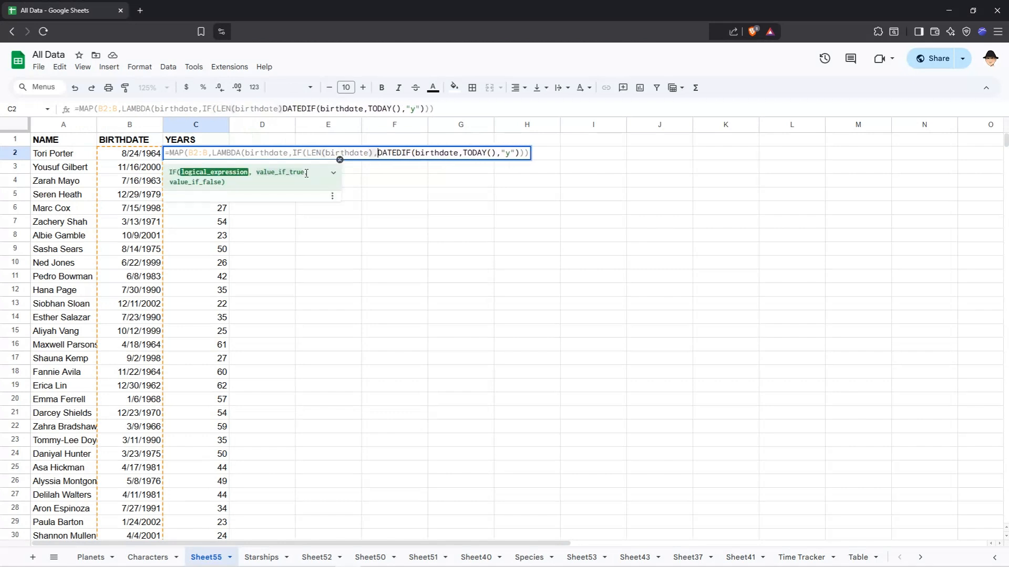
pyautogui.click(517, 153)
pyautogui.write(',""')
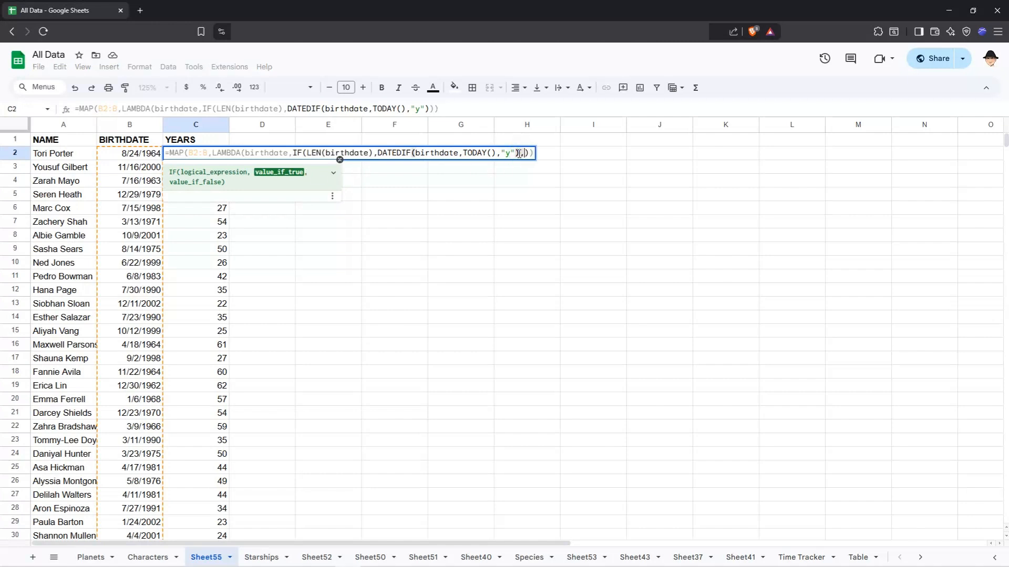
pyautogui.press('Return')
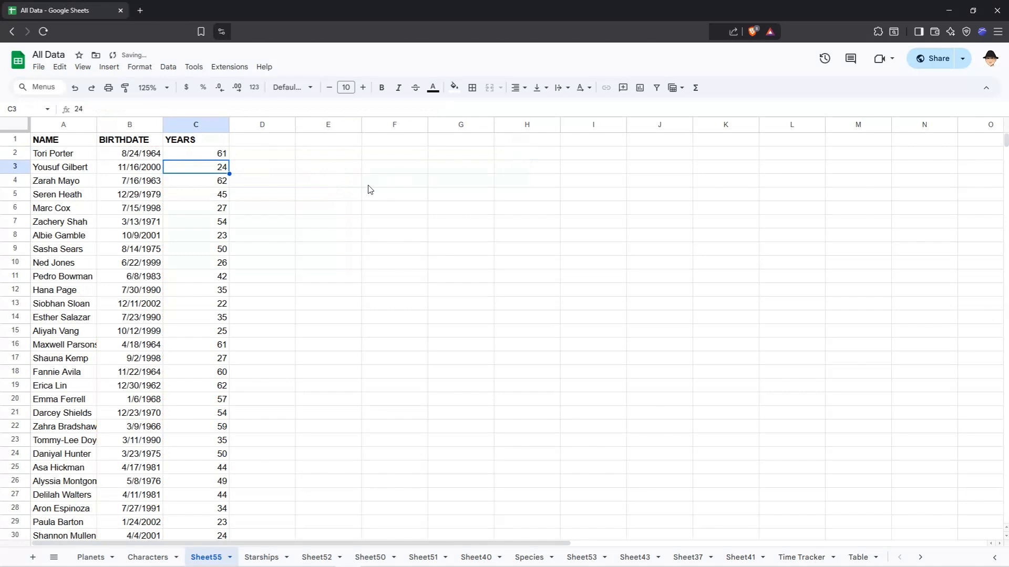
# Step: Check the YEARS cells below the last birthdate row and return to the MAP formula in C2
pyautogui.click(158, 227)
pyautogui.hotkey('ctrl', 'Down')
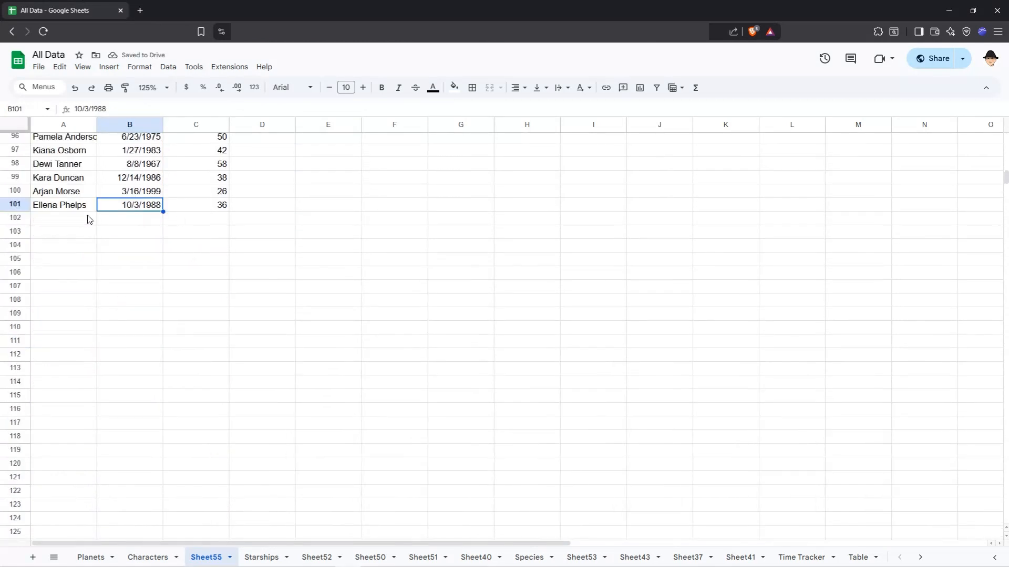
pyautogui.click(152, 221)
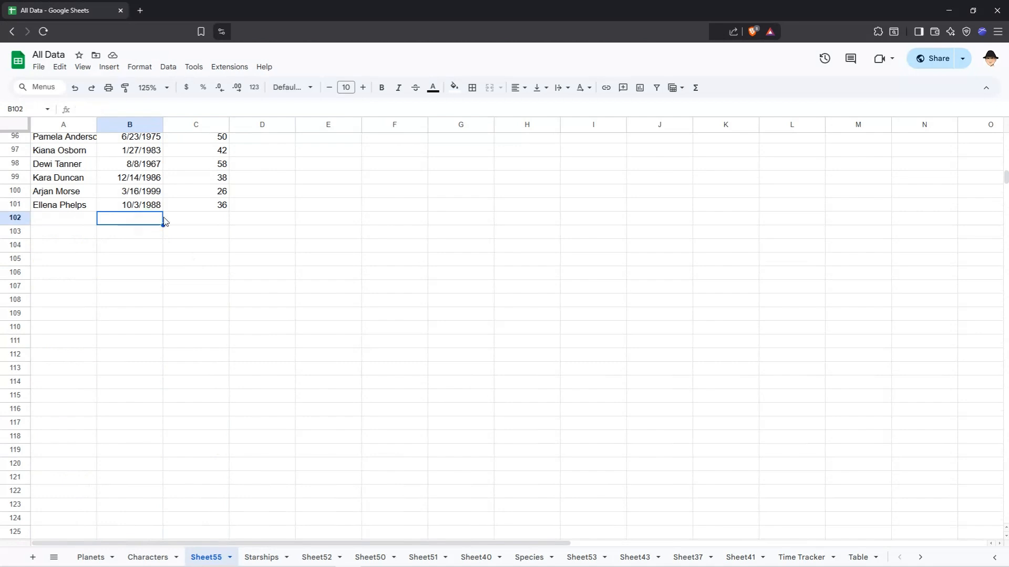
pyautogui.click(196, 221)
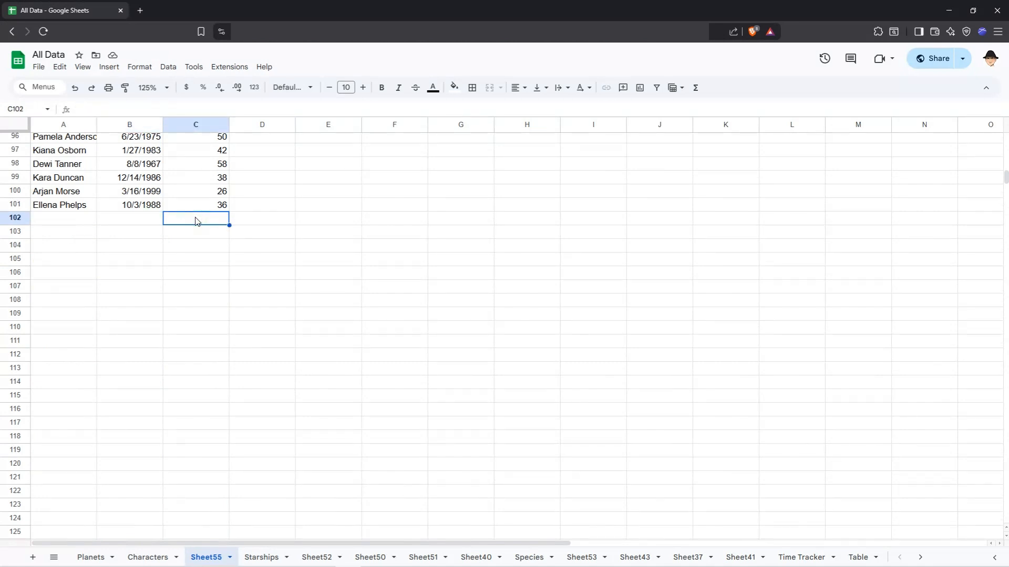
pyautogui.click(205, 207)
pyautogui.hotkey('ctrl', 'Up')
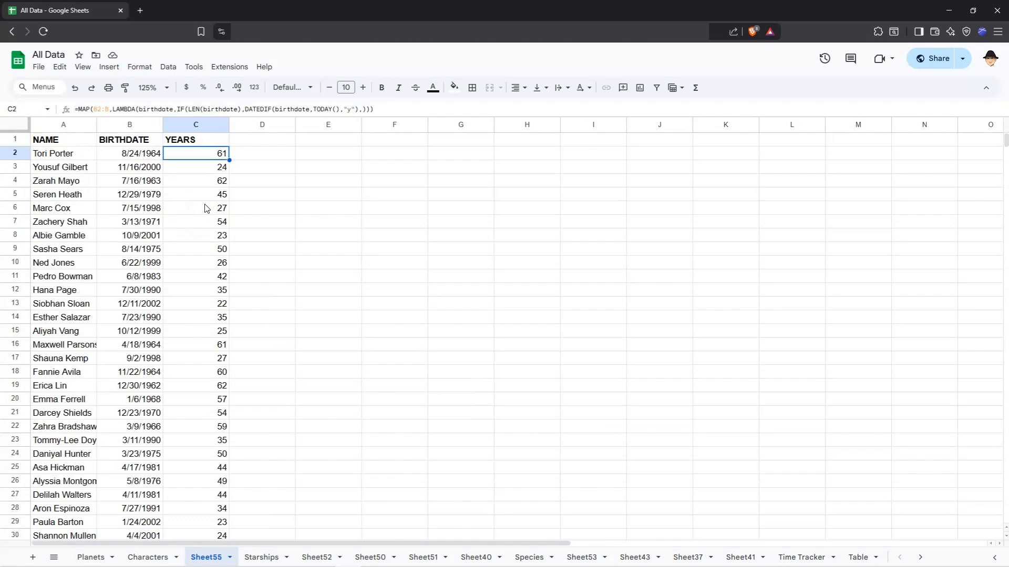
# Step: Review the B2:B range argument in C2's MAP formula, leaving the formula unmodified
pyautogui.press('F2')
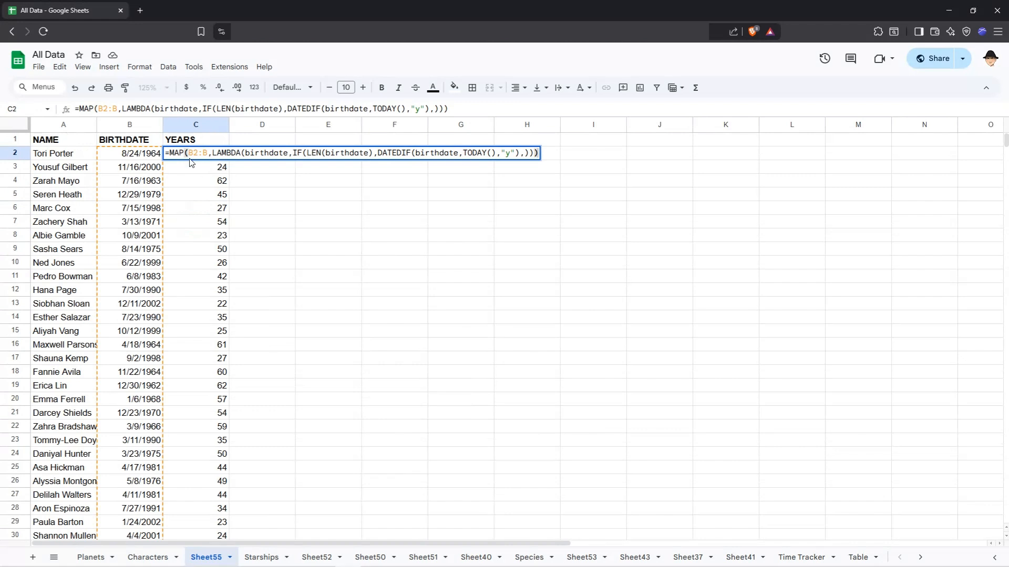
pyautogui.moveTo(189, 153); pyautogui.dragTo(207, 153)
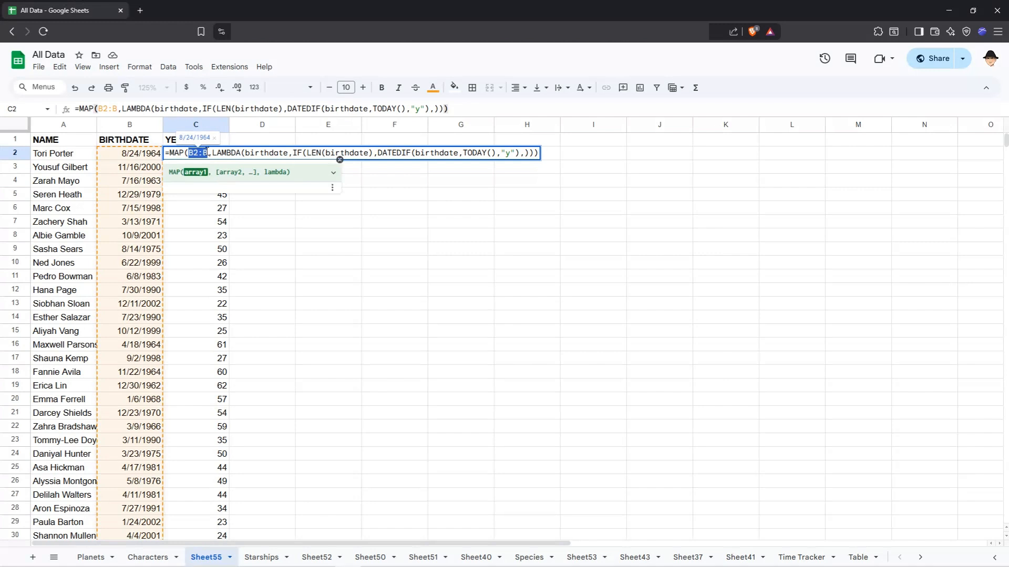
pyautogui.press('Escape')
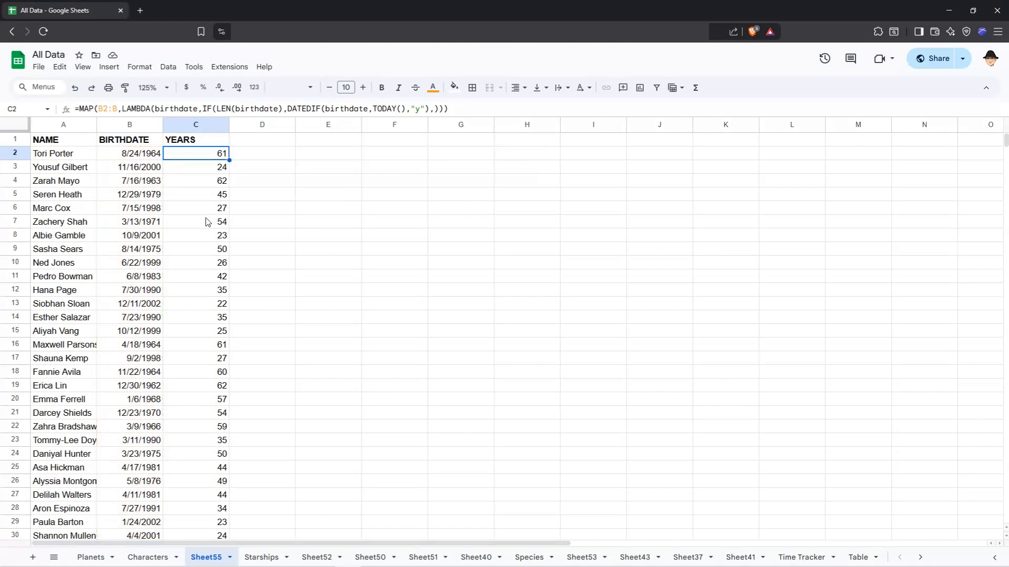
# Step: Create a filter on the NAME, BIRTHDATE and YEARS columns
pyautogui.click(655, 89)
pyautogui.click(103, 140)
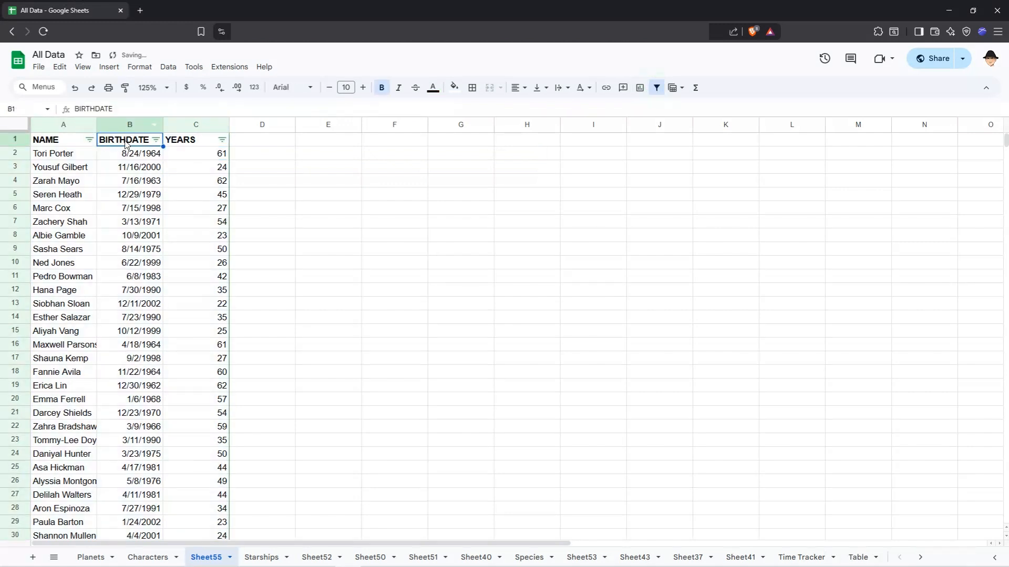
# Step: Try sorting the rows by NAME from A to Z, locate the moved YEARS formula, and undo the sort
pyautogui.click(89, 139)
pyautogui.click(103, 157)
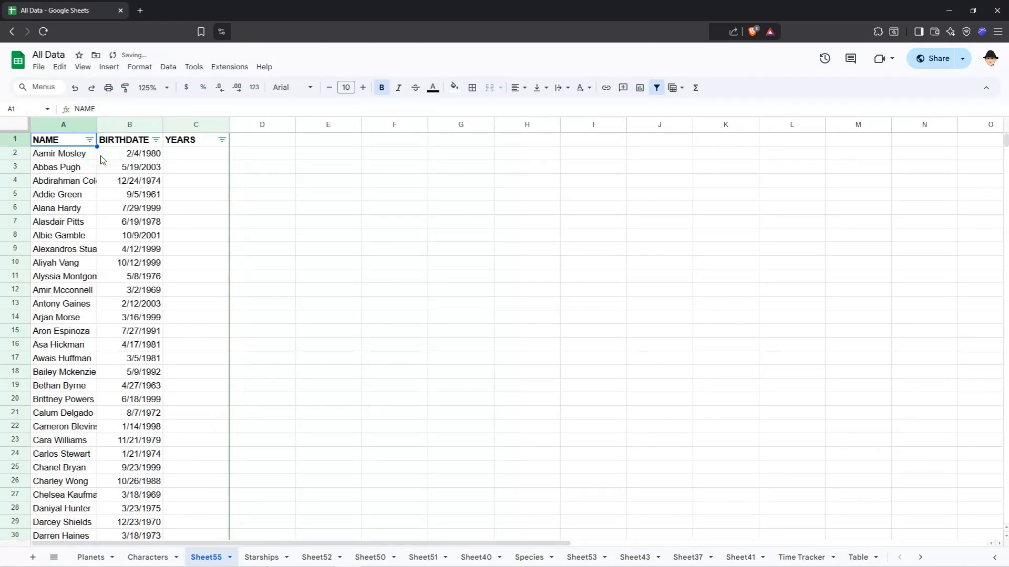
pyautogui.click(190, 185)
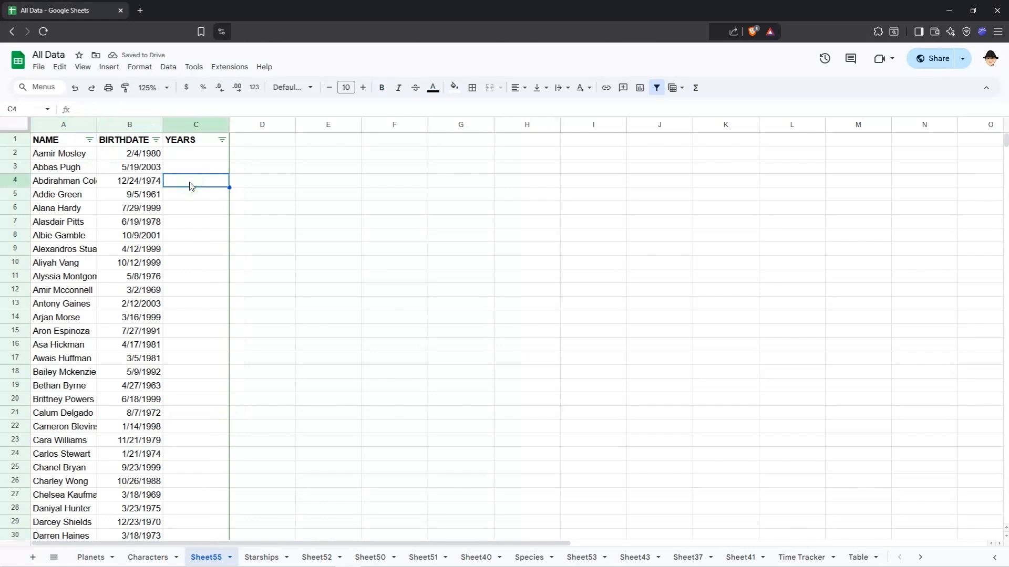
pyautogui.hotkey('ctrl', 'Down')
pyautogui.scroll(-4, 190, 186)
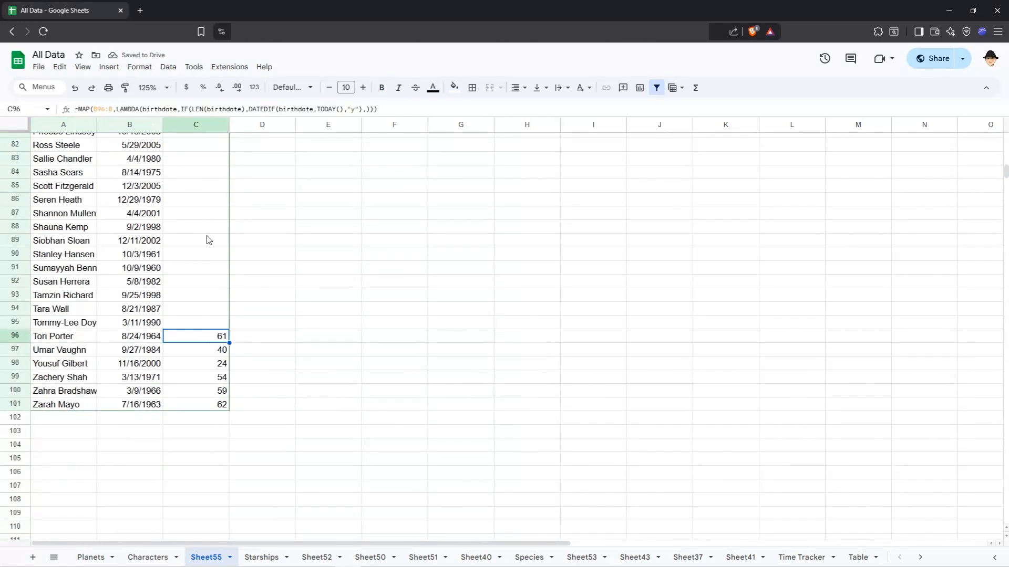
pyautogui.click(65, 341)
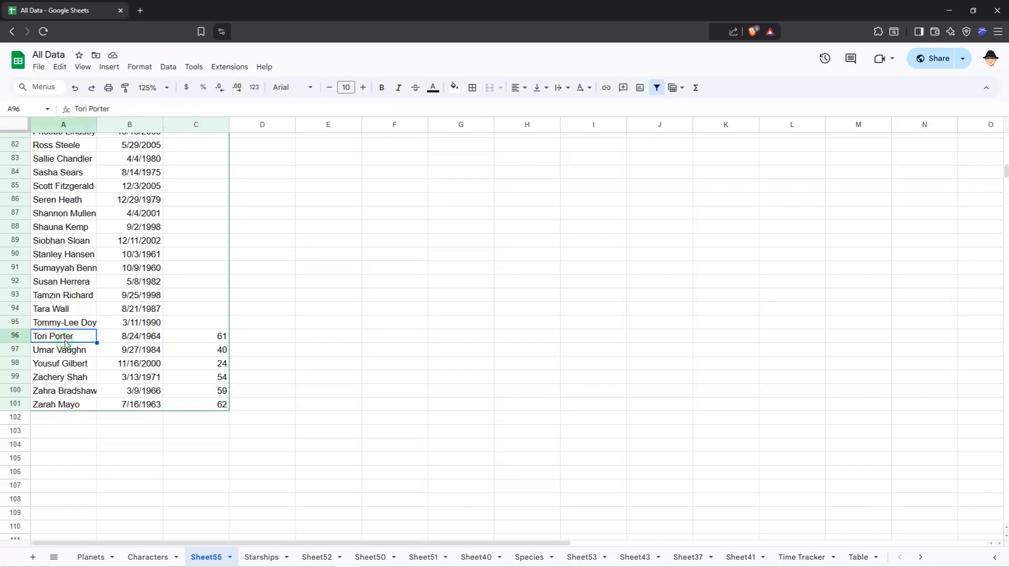
pyautogui.hotkey('ctrl', 'z')
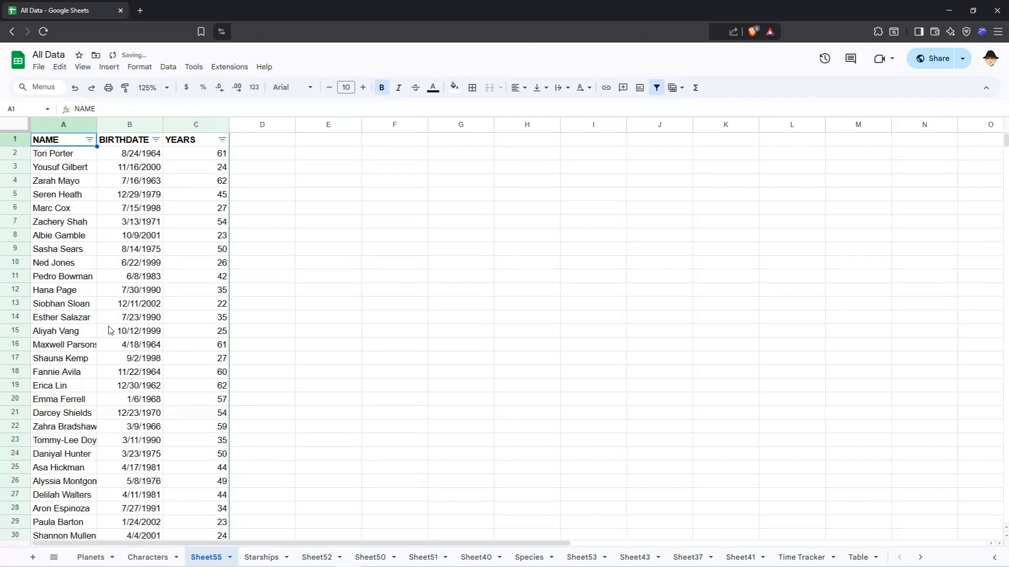
# Step: Reapply the A-to-Z NAME sort, inspect the range in the relocated MAP formula, and undo the sort again
pyautogui.click(80, 159)
pyautogui.hotkey('ctrl', 'z')
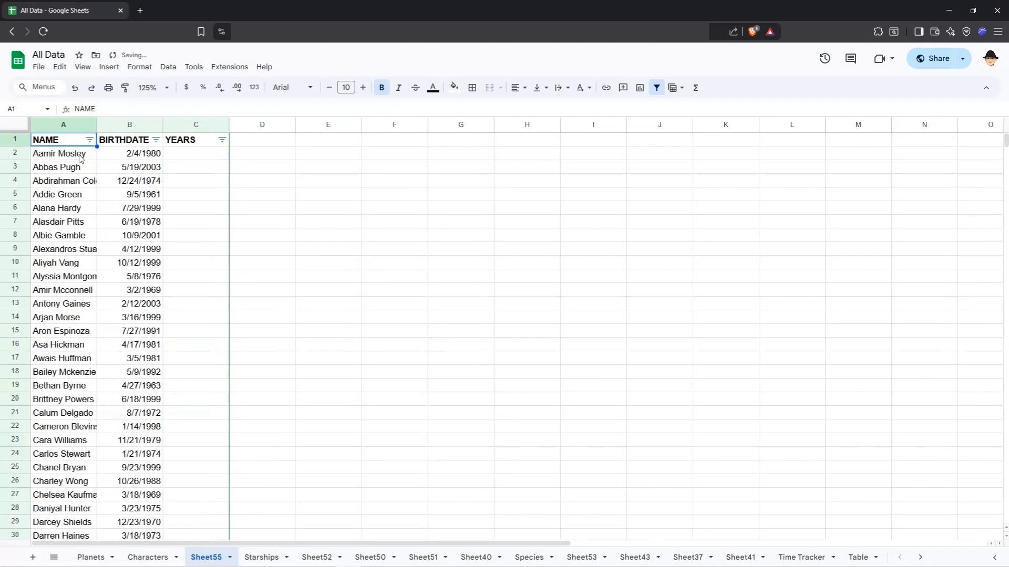
pyautogui.click(80, 209)
pyautogui.scroll(-5, 80, 209)
pyautogui.scroll(-15, 80, 209)
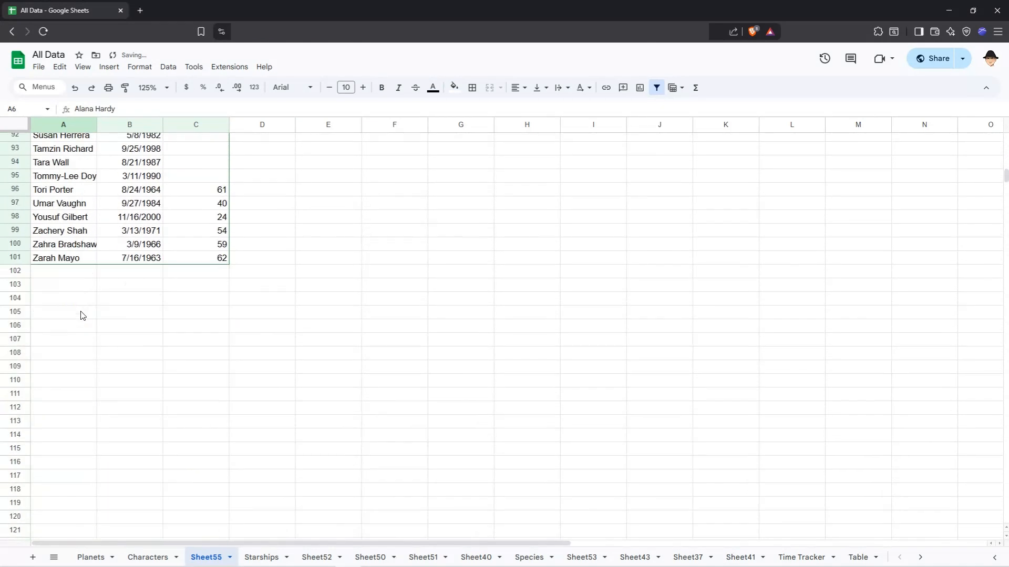
pyautogui.scroll(3, 84, 315)
pyautogui.click(83, 317)
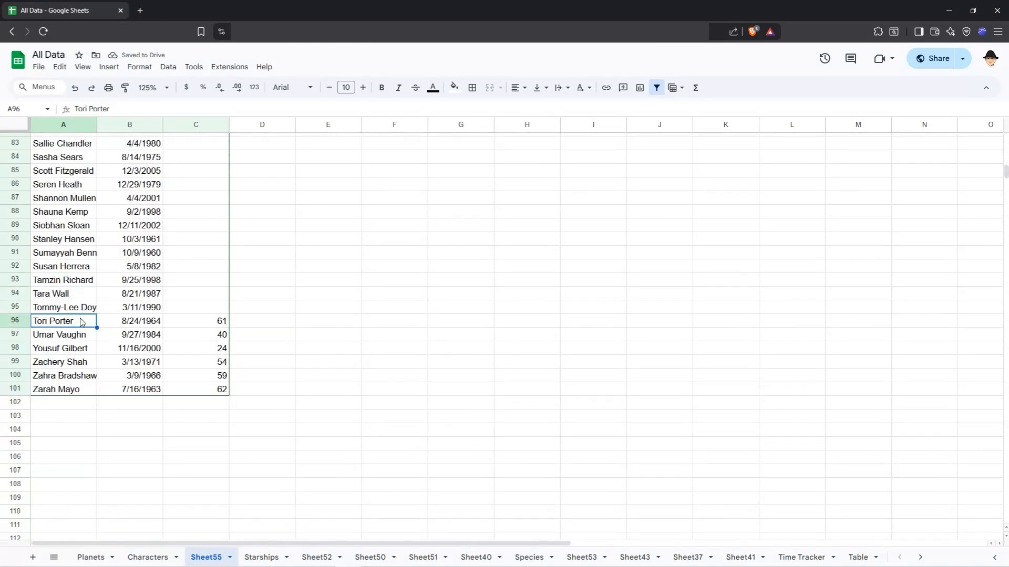
pyautogui.click(177, 322)
pyautogui.press('F2')
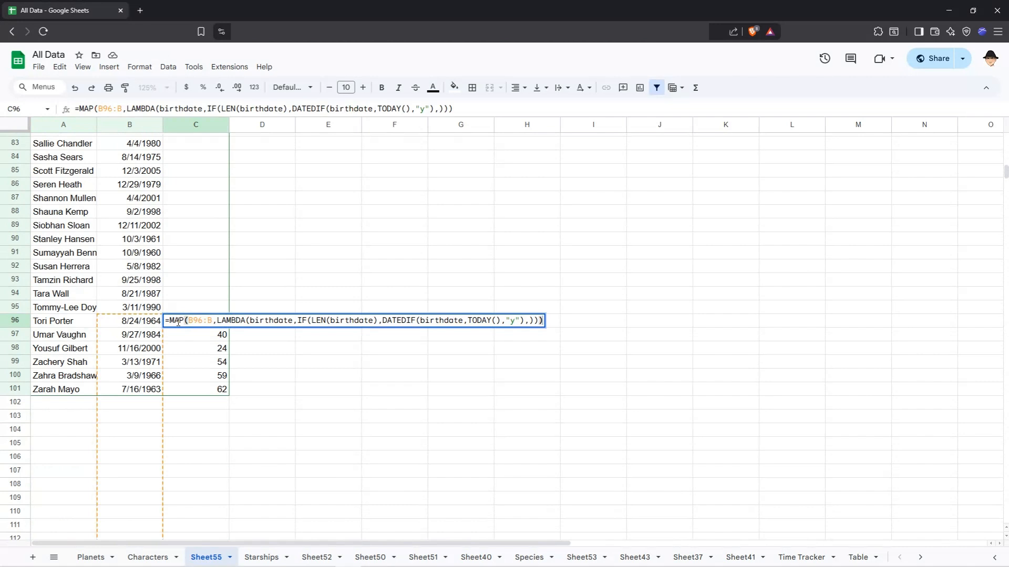
pyautogui.press('Escape')
pyautogui.hotkey('ctrl', 'z')
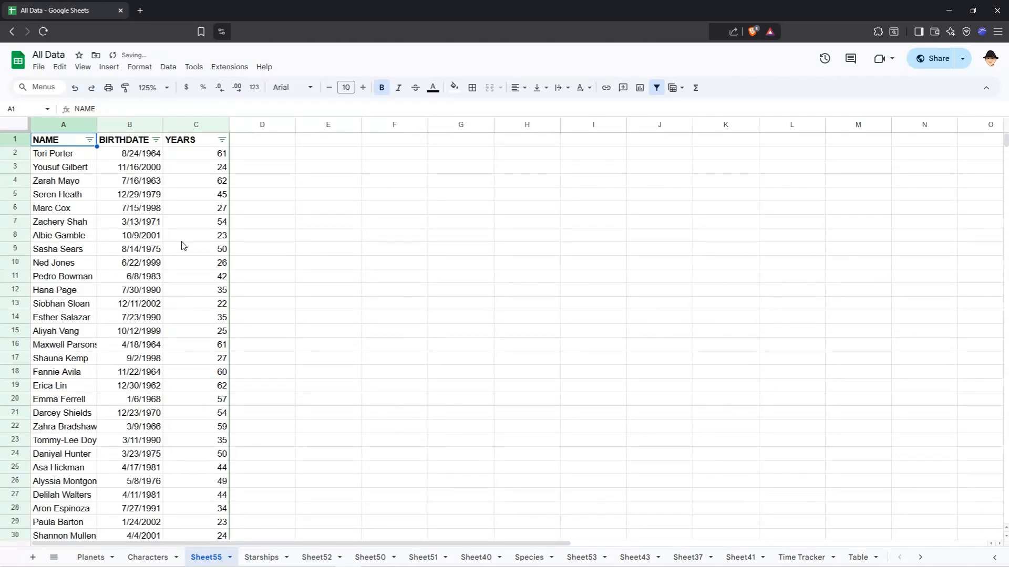
# Step: Copy the whole MAP formula out of C2 and clear that cell
pyautogui.click(193, 156)
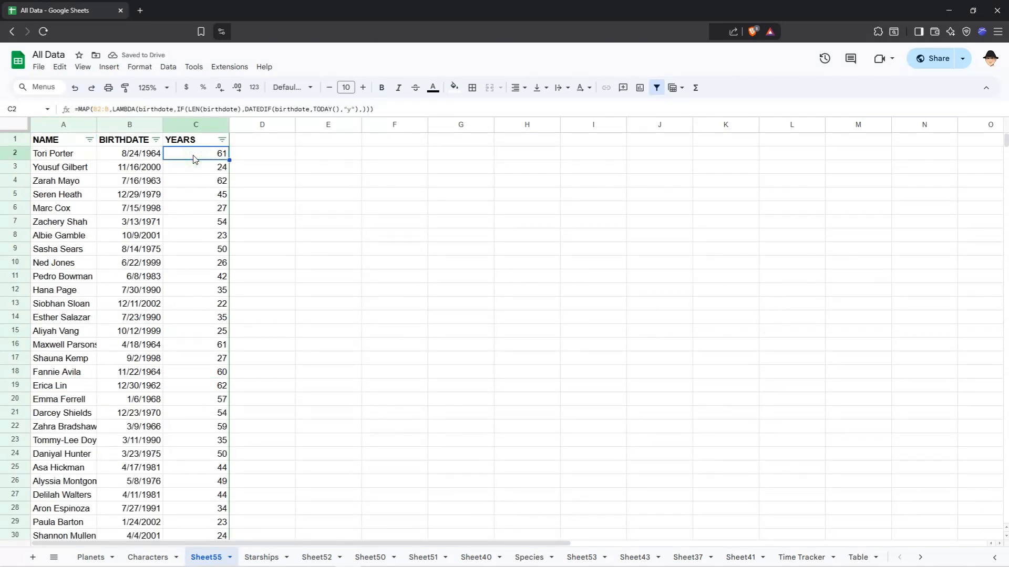
pyautogui.doubleClick(193, 158)
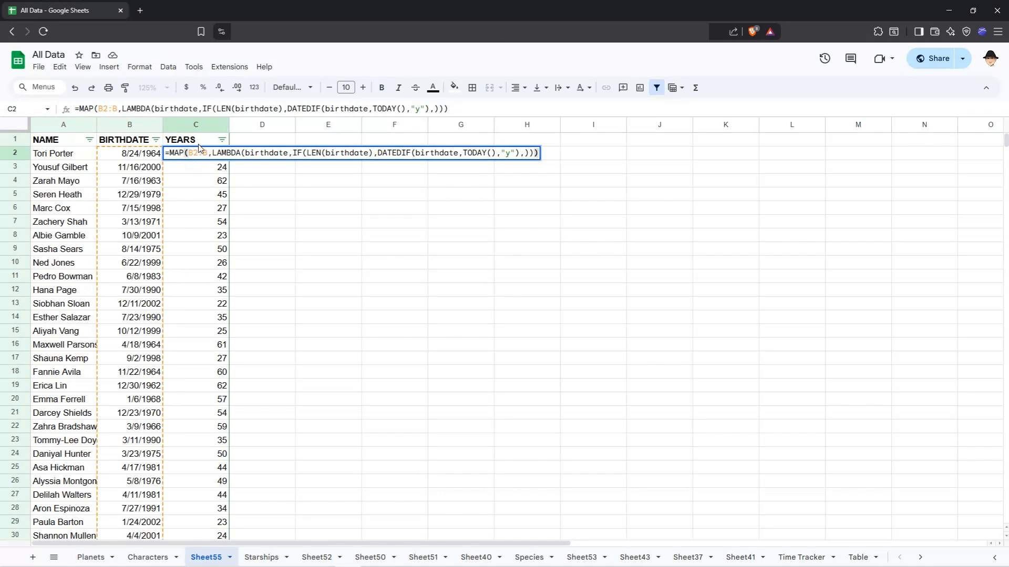
pyautogui.hotkey('ctrl', 'a')
pyautogui.hotkey('ctrl', 'c')
pyautogui.press('BackSpace')
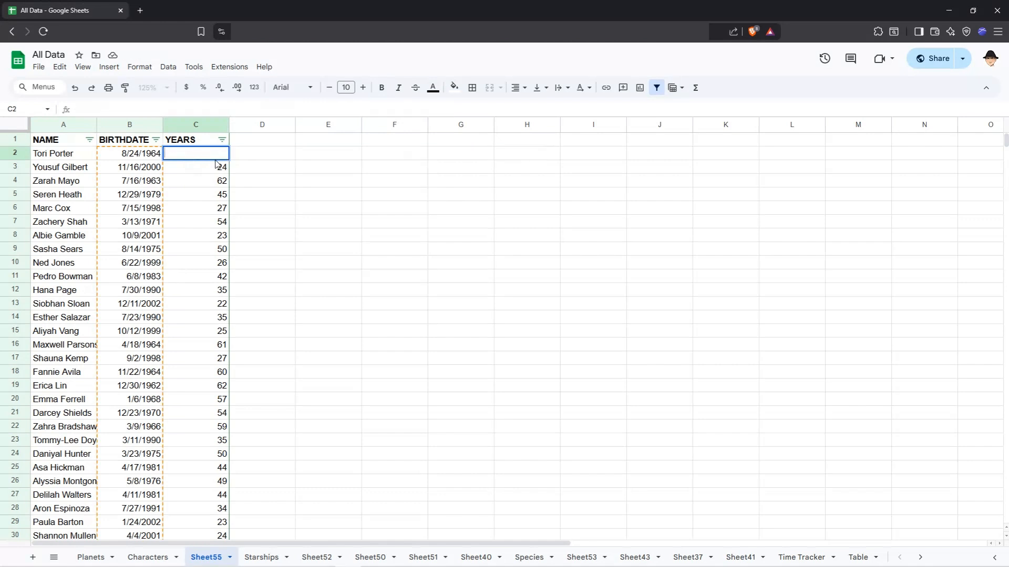
pyautogui.press('Return')
# Step: Replace the C1 header with =VSTACK("YEARS",MAP(B2:B,LAMBDA(birthdate,IF(LEN(birthdate),DATEDIF(birthdate,TODAY(),"y"),)))), reusing the copied MAP formula
pyautogui.press('Up')
pyautogui.press('Return')
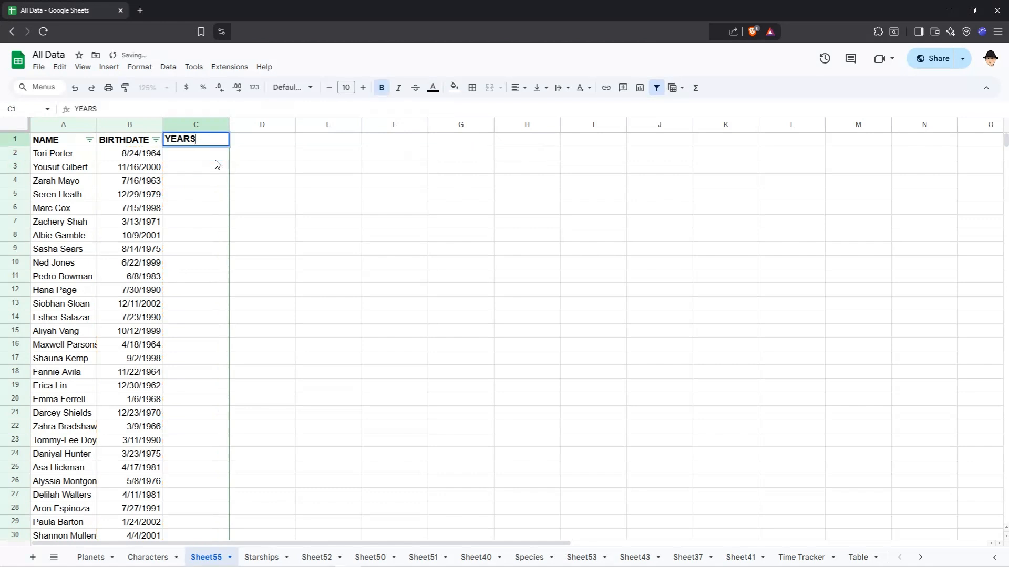
pyautogui.hotkey('ctrl', 'a')
pyautogui.press('BackSpace')
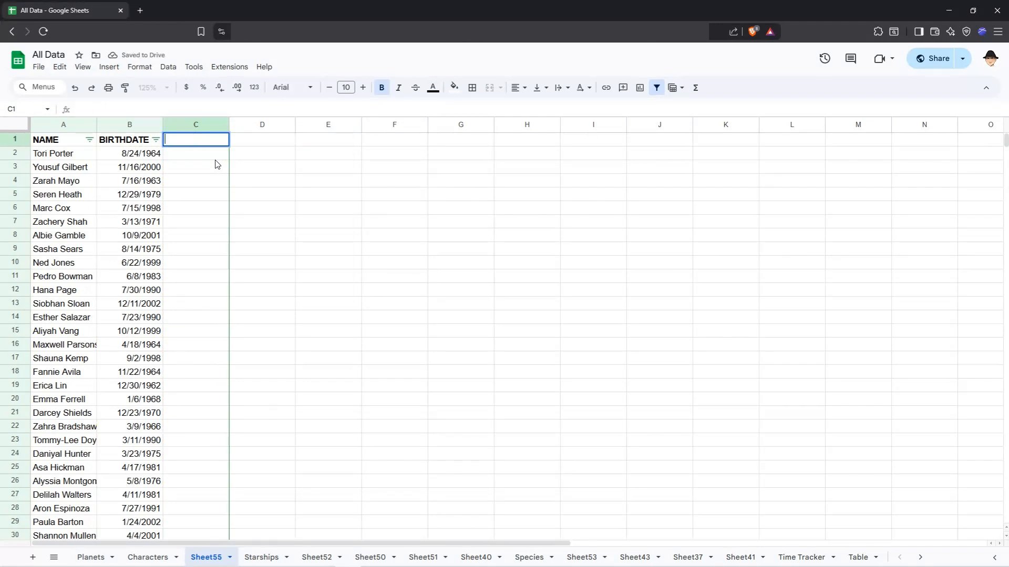
pyautogui.hotkey('ctrl', 'v')
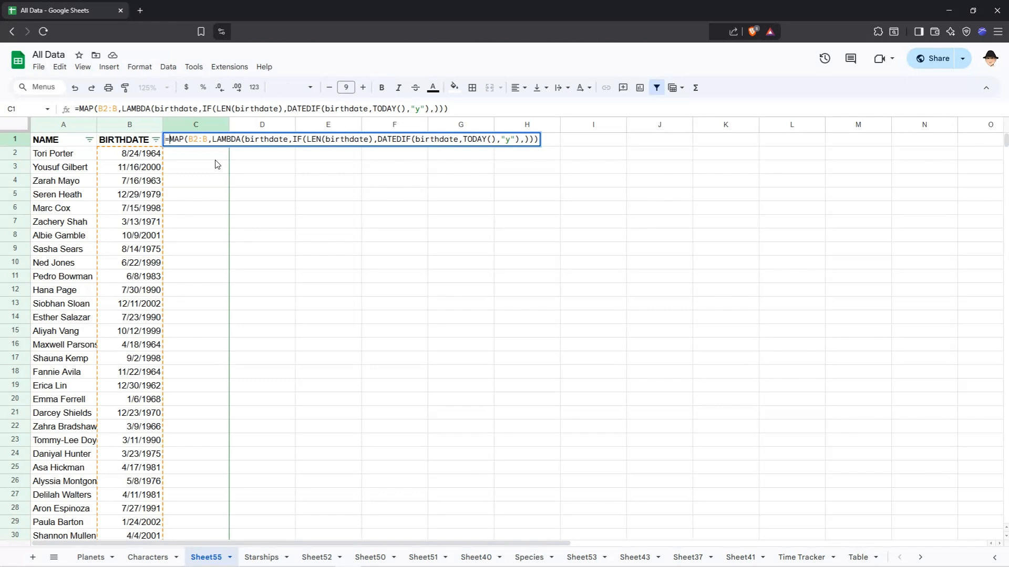
pyautogui.write('VSTACK(')
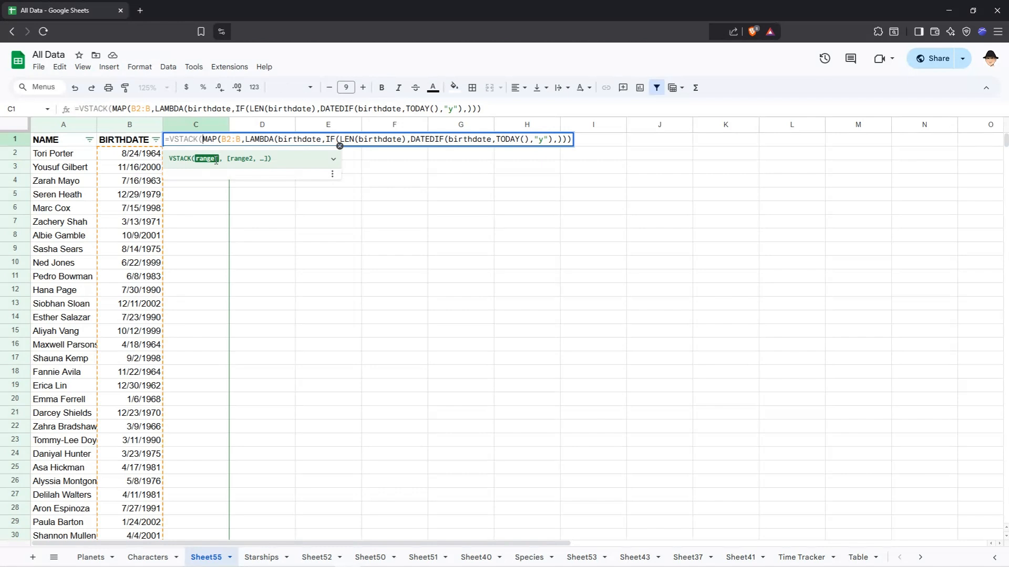
pyautogui.write('"YEARS"')
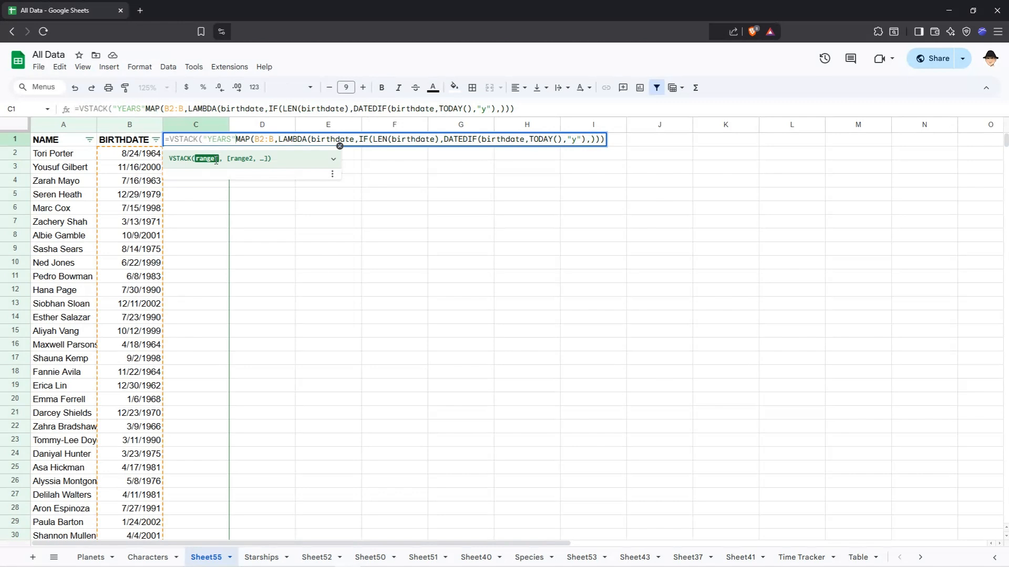
pyautogui.write(',')
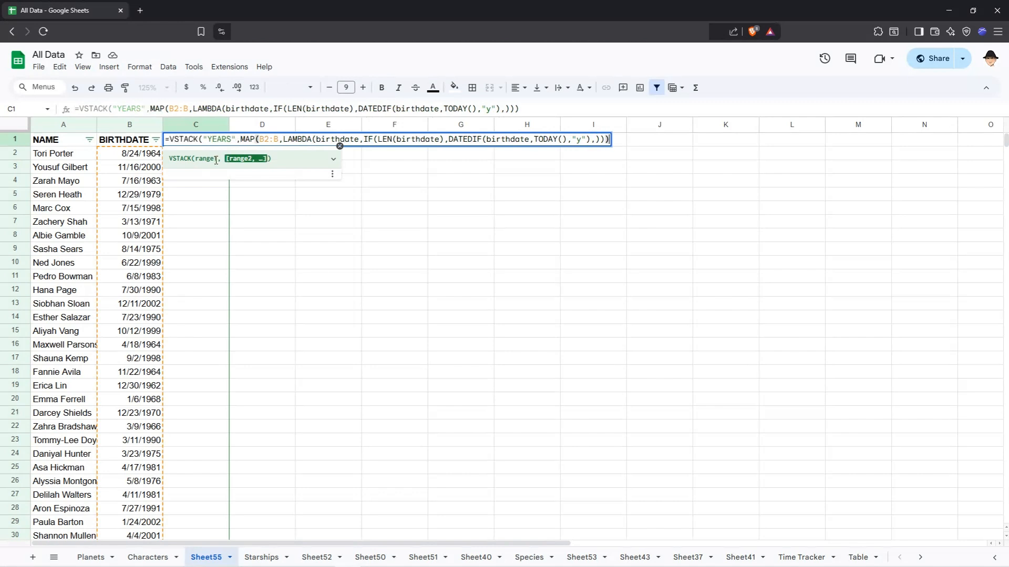
pyautogui.press('Return')
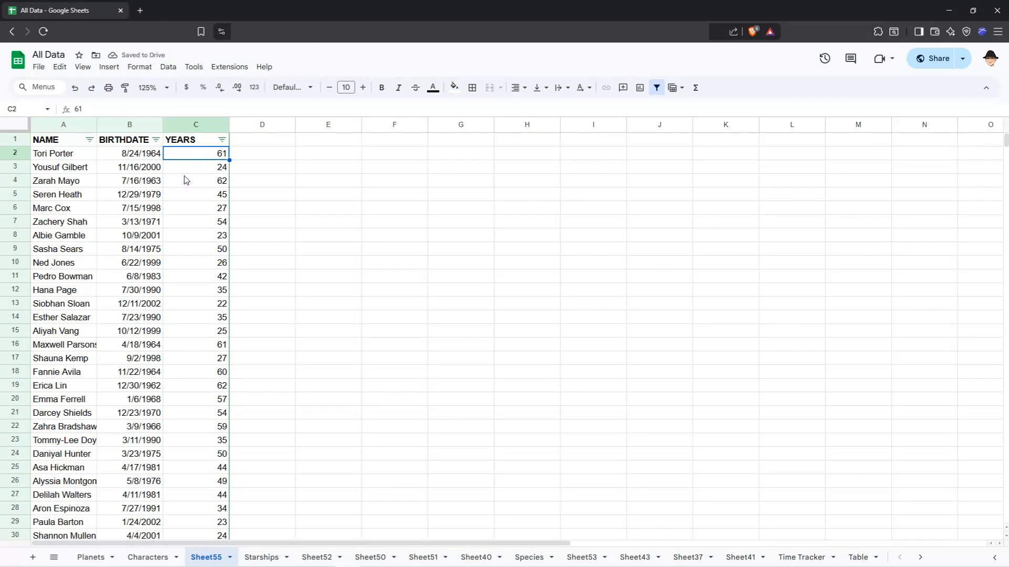
# Step: Inspect the contents of C2 and the VSTACK formula in C1 without changing either cell
pyautogui.doubleClick(197, 154)
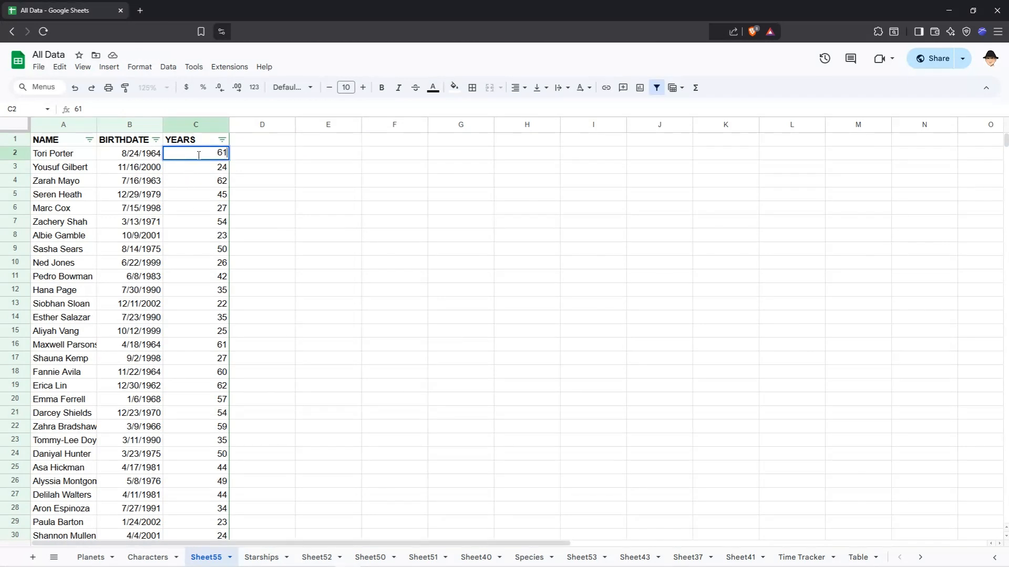
pyautogui.press('Escape')
pyautogui.click(196, 142)
pyautogui.doubleClick(196, 141)
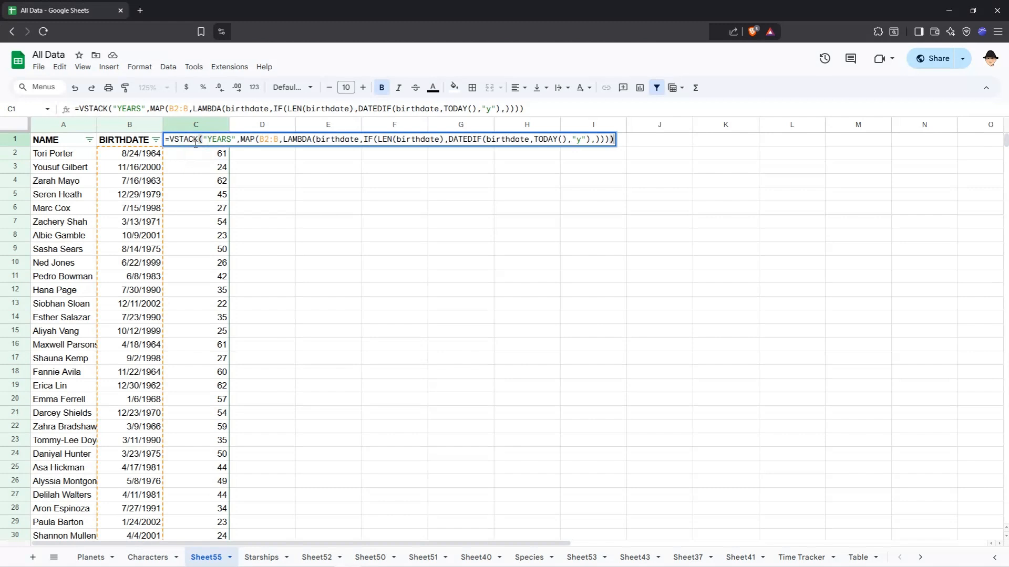
pyautogui.press('Escape')
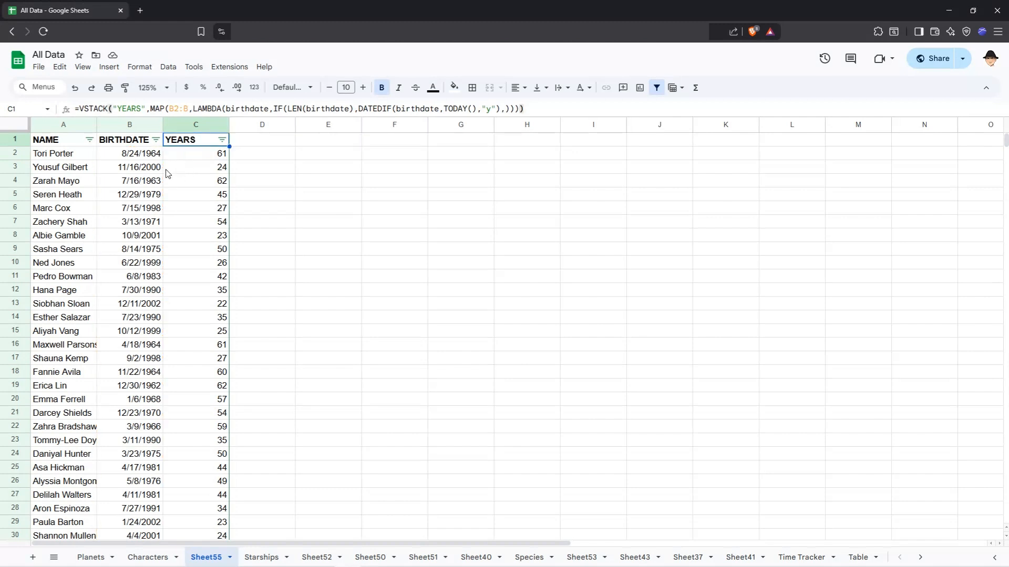
# Step: Sort the rows by NAME from A to Z and open C1's VSTACK formula to check it
pyautogui.click(90, 140)
pyautogui.click(108, 157)
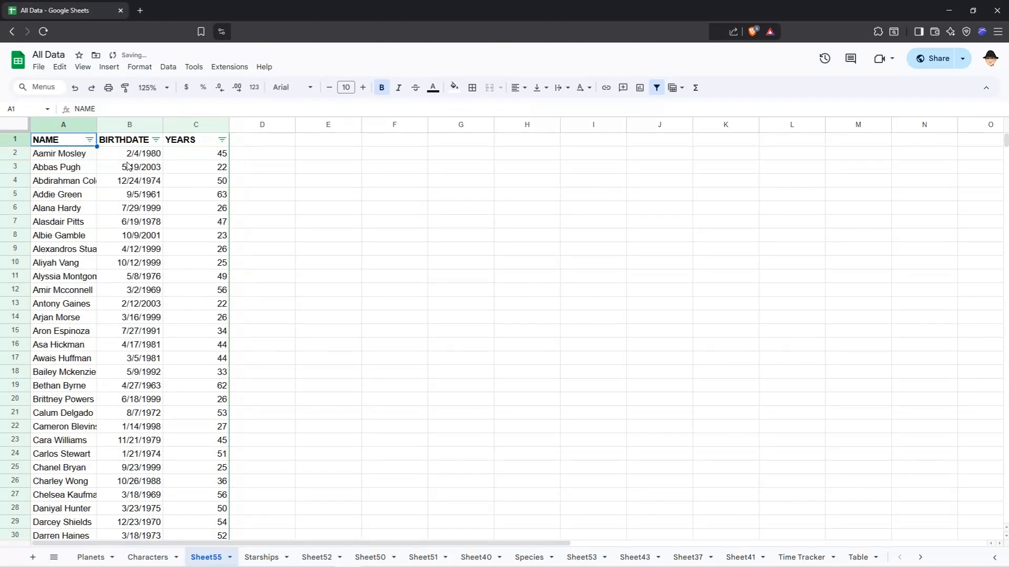
pyautogui.click(204, 143)
pyautogui.doubleClick(204, 143)
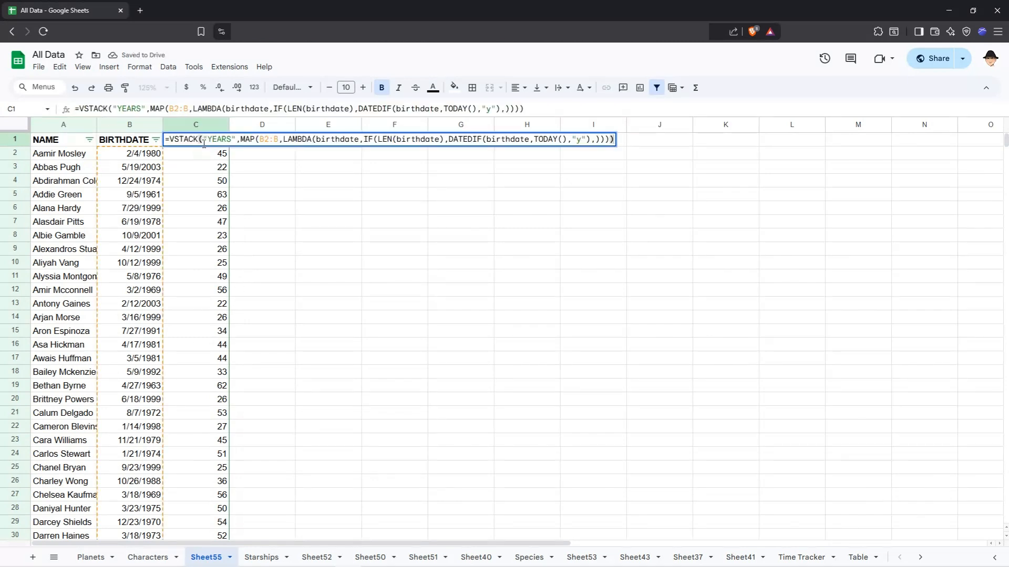